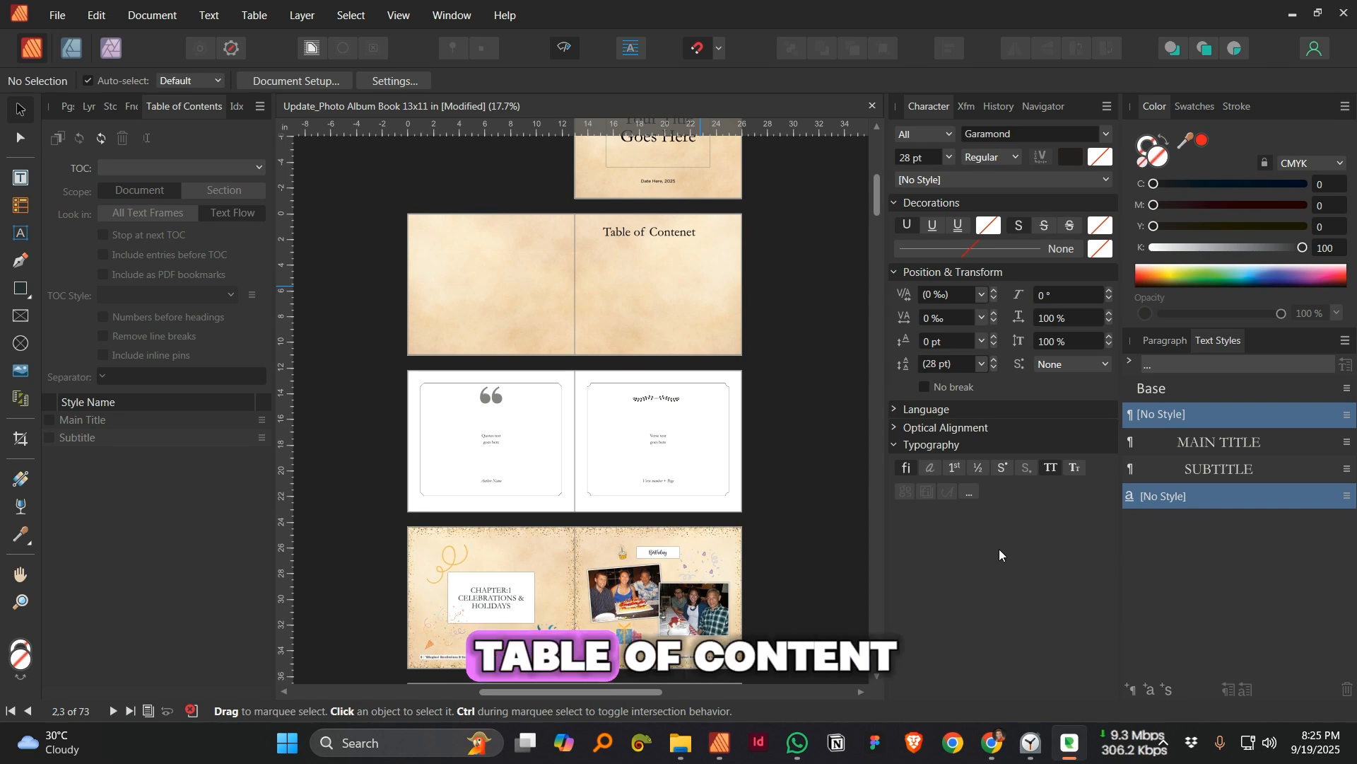
# - Examine the empty contents page and check which text style the Chapter 1 title on pages 6,7 uses
pyautogui.scroll(3, 663, 219)
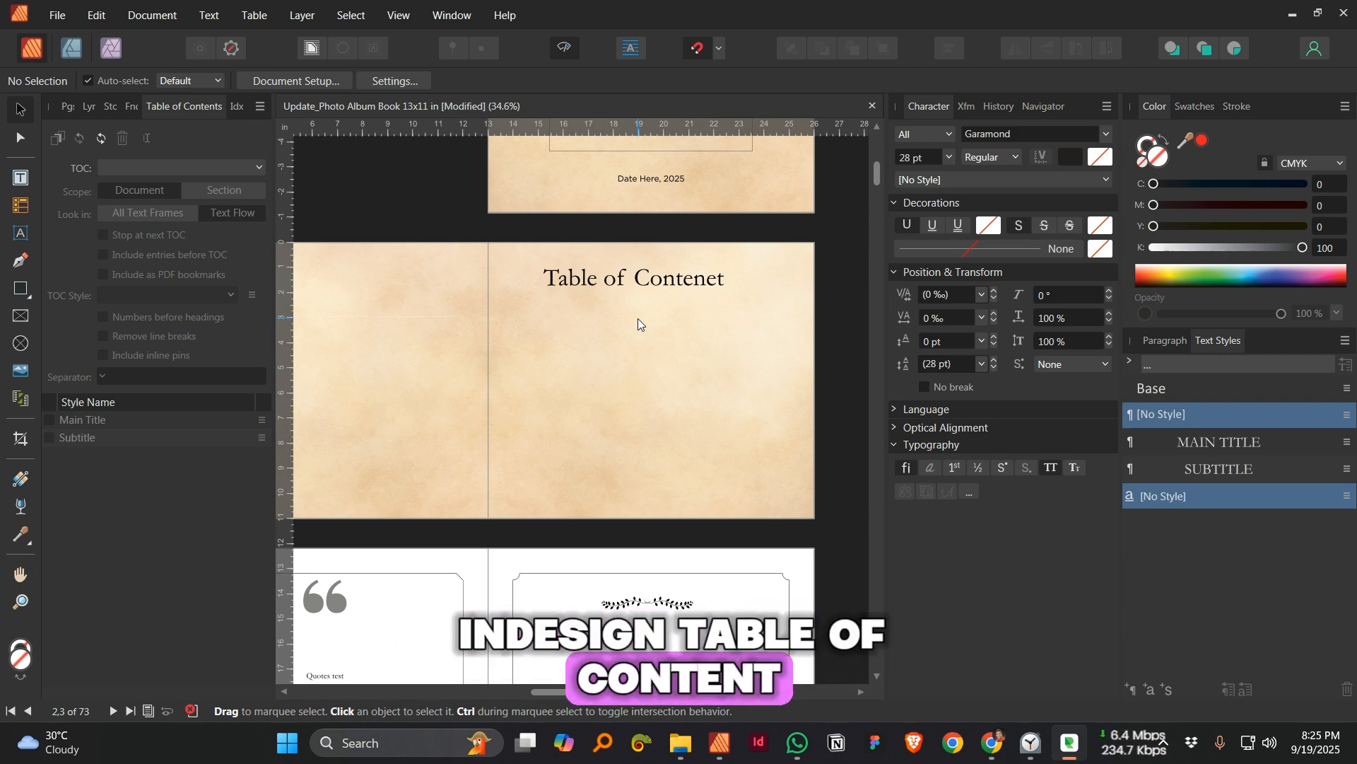
pyautogui.scroll(-3, 637, 319)
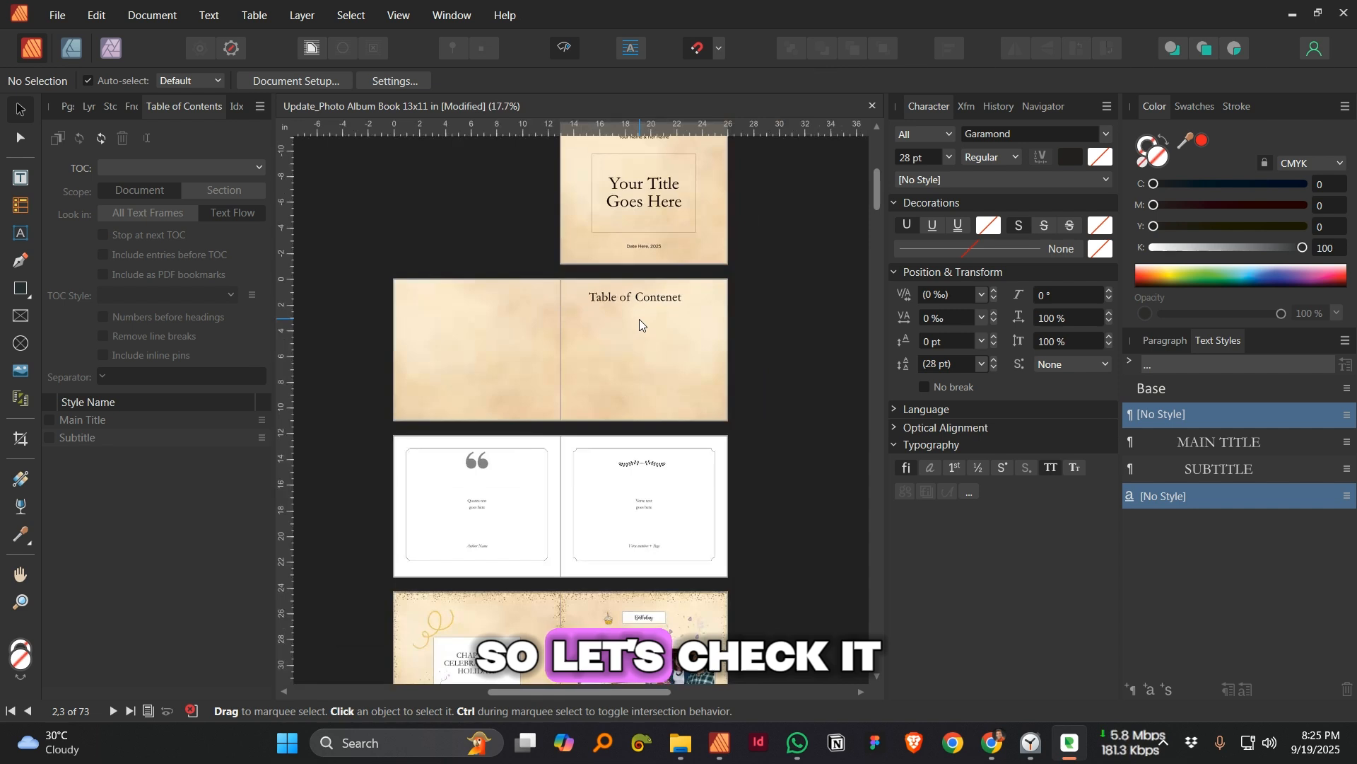
pyautogui.scroll(3, 639, 304)
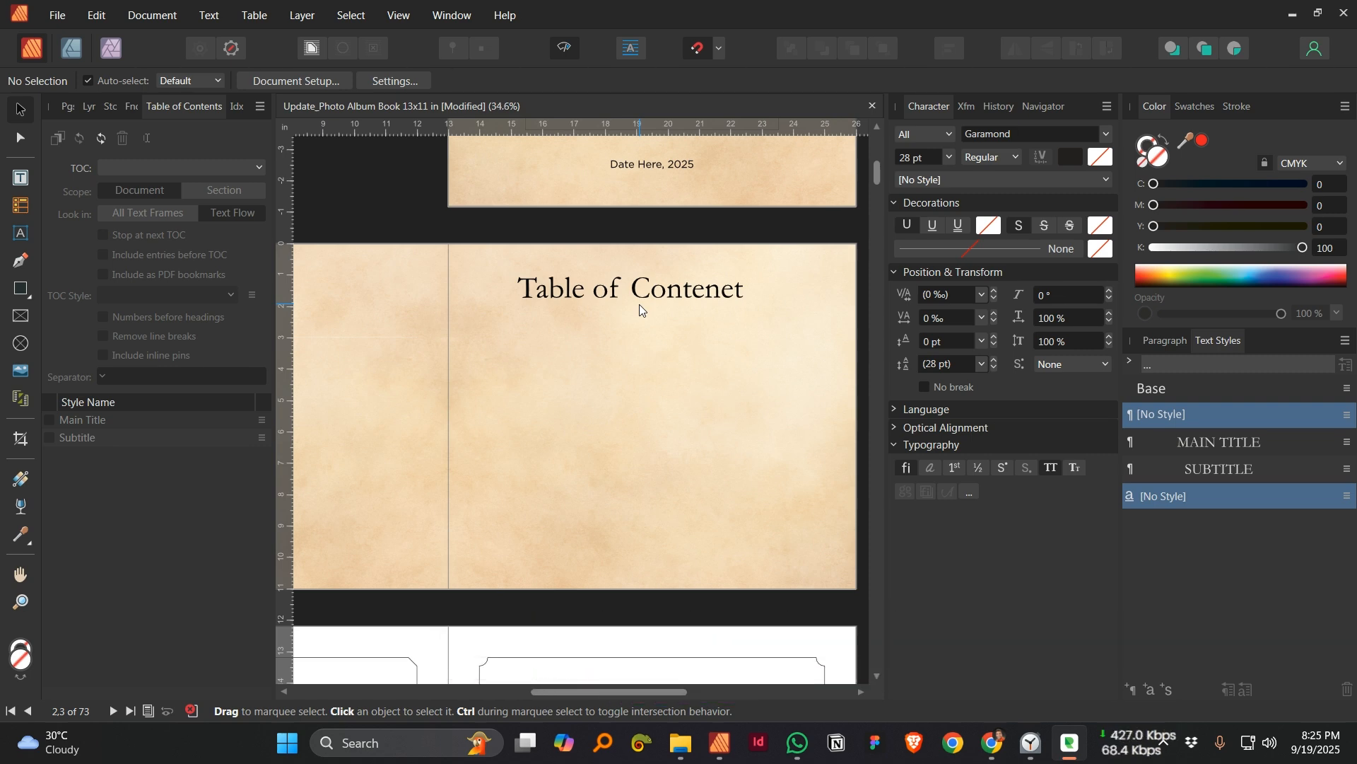
pyautogui.scroll(-2, 639, 304)
pyautogui.scroll(-3, 657, 540)
pyautogui.scroll(-2, 656, 540)
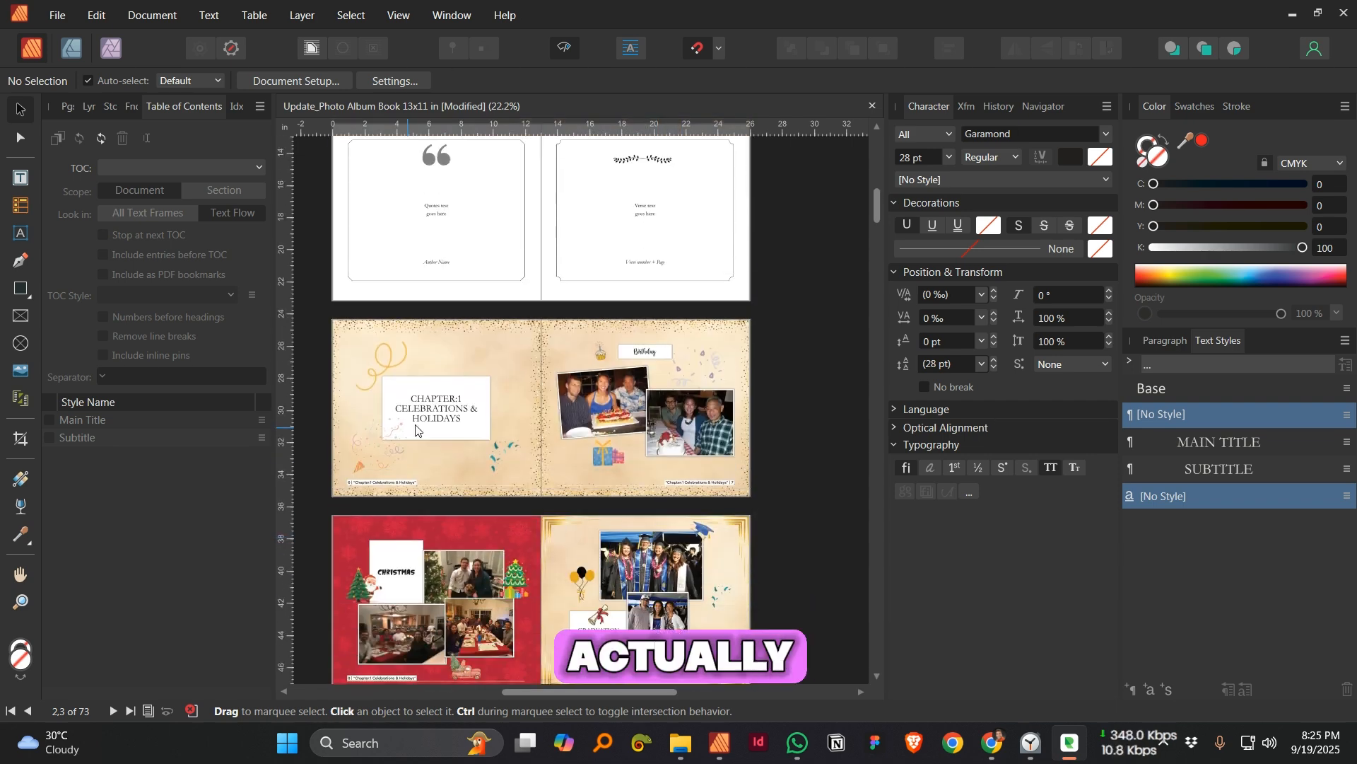
pyautogui.click(434, 418)
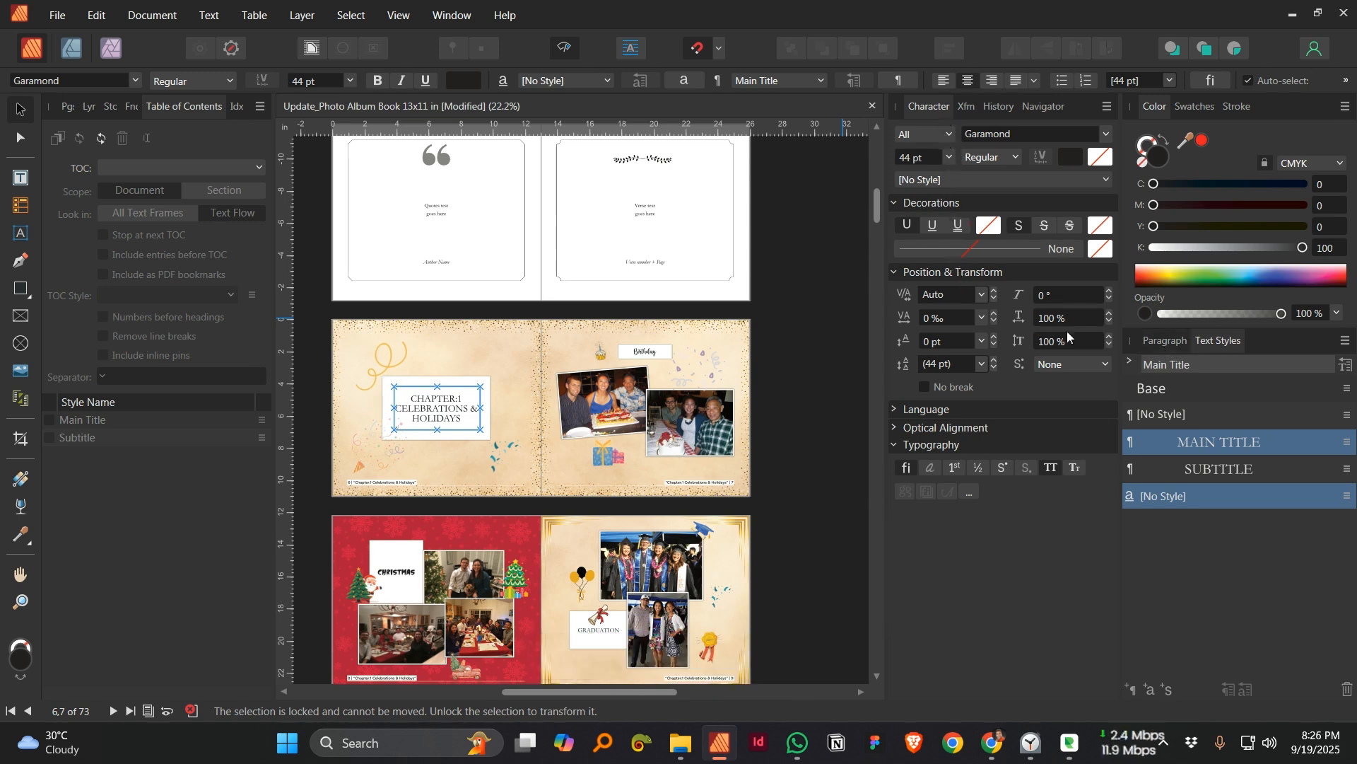
pyautogui.click(1167, 340)
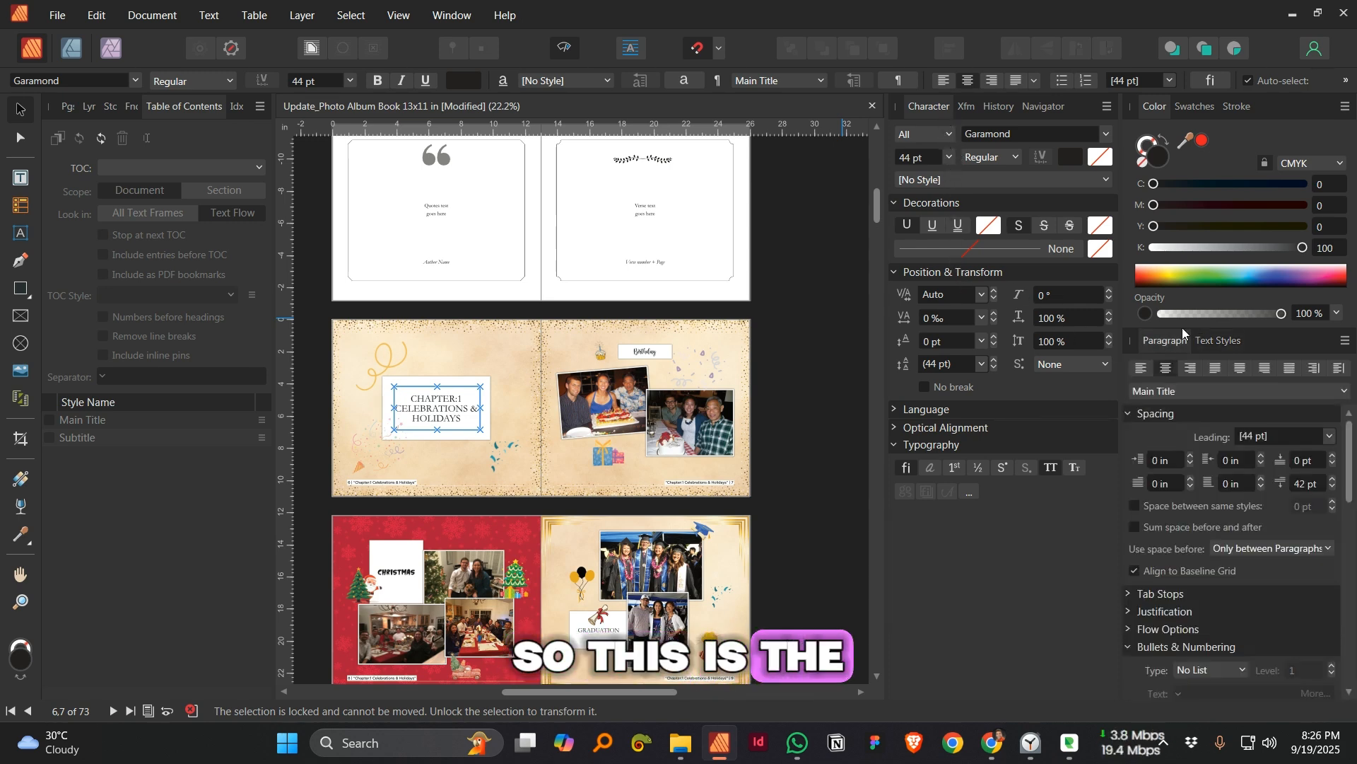
pyautogui.click(1219, 342)
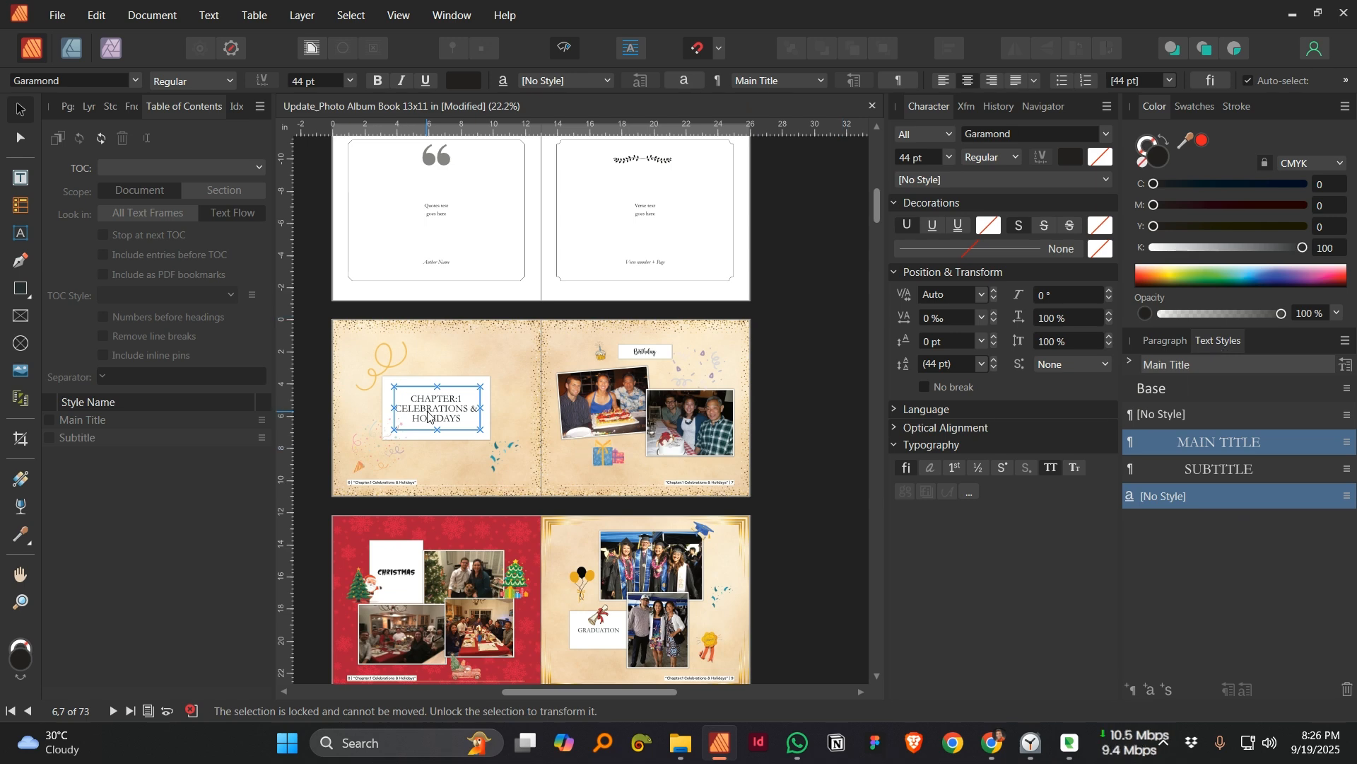
pyautogui.doubleClick(428, 411)
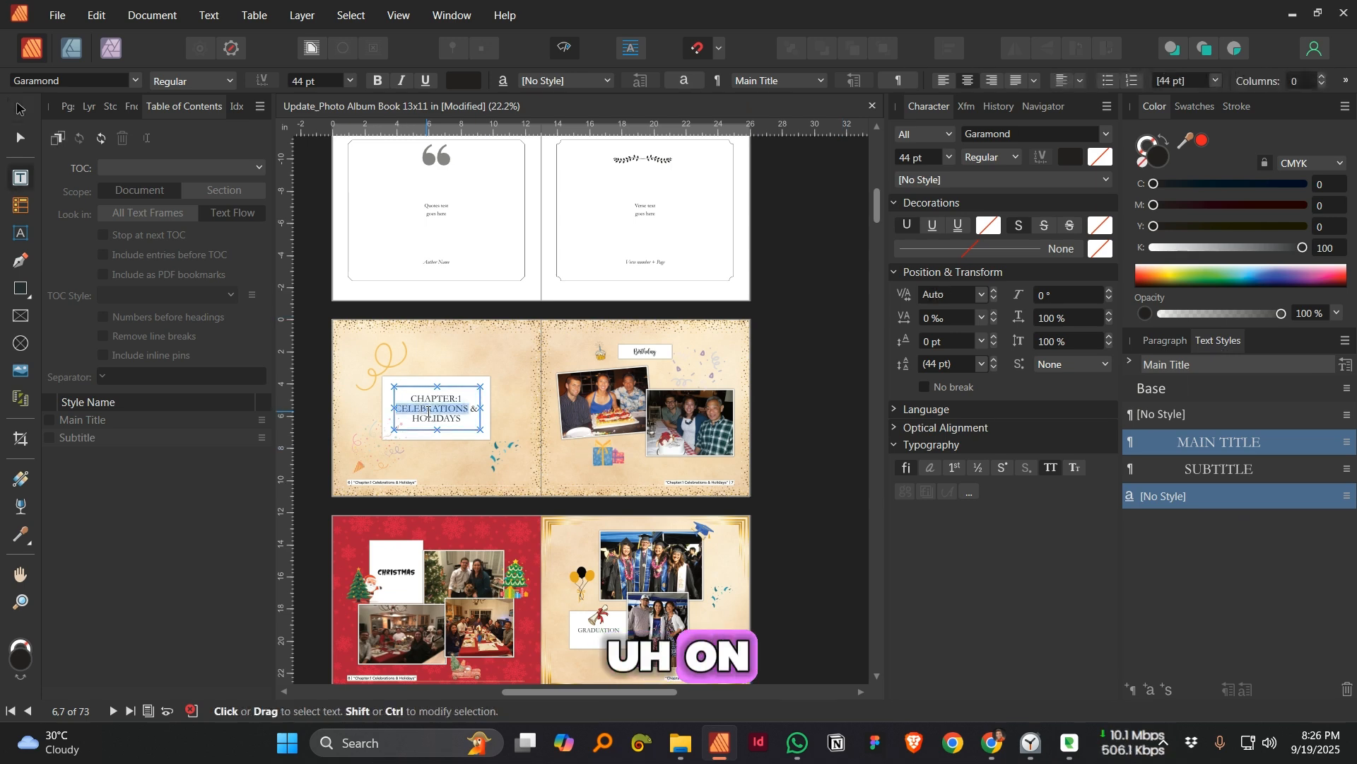
# - Open the chapter master page below BG and check the text style of its Chapter 1 title
pyautogui.click(65, 108)
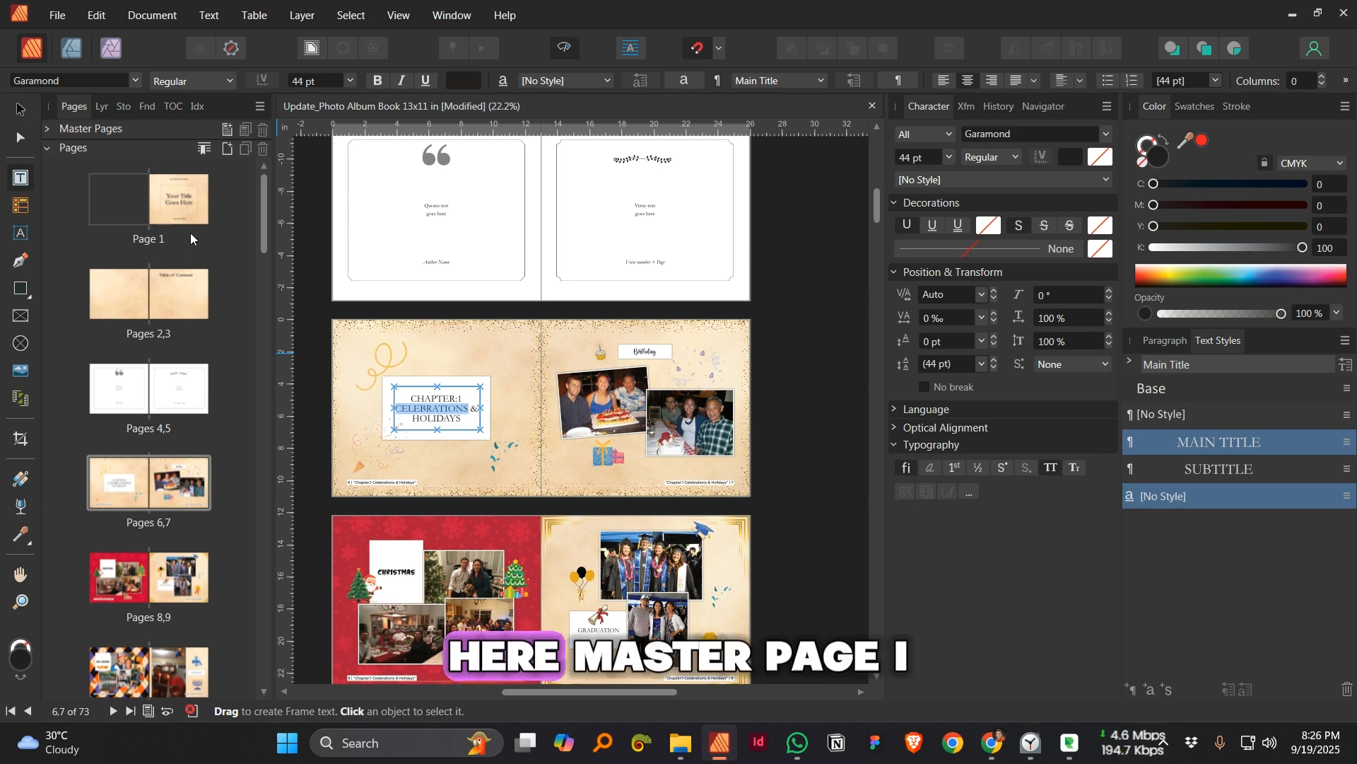
pyautogui.click(115, 134)
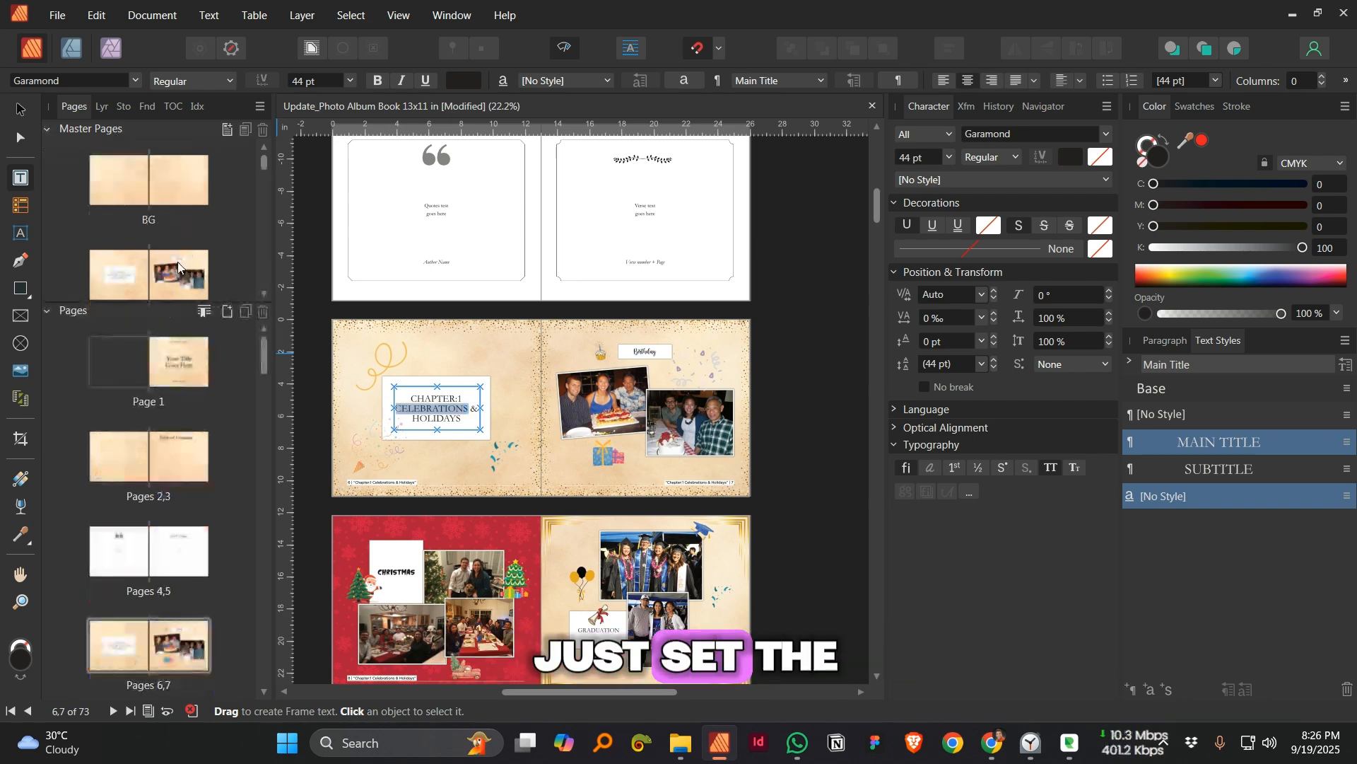
pyautogui.doubleClick(128, 286)
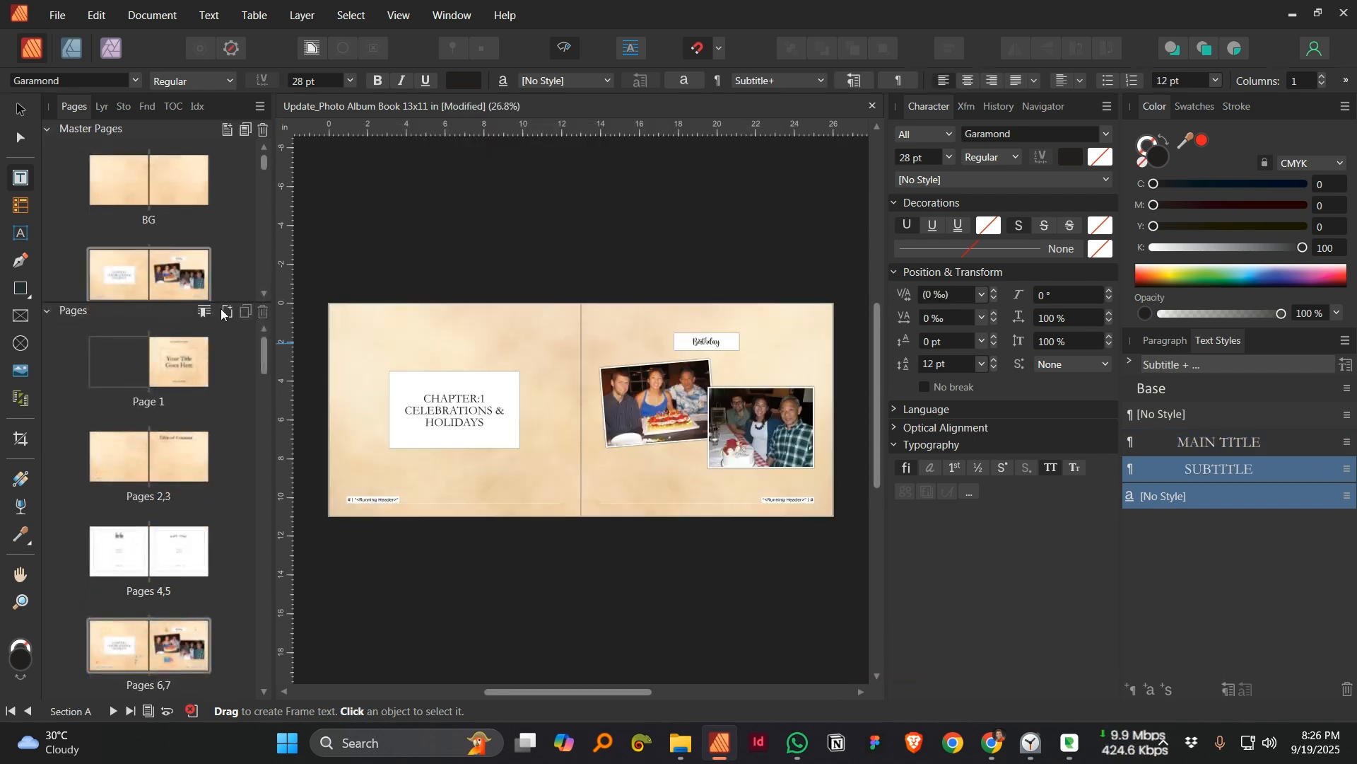
pyautogui.click(461, 424)
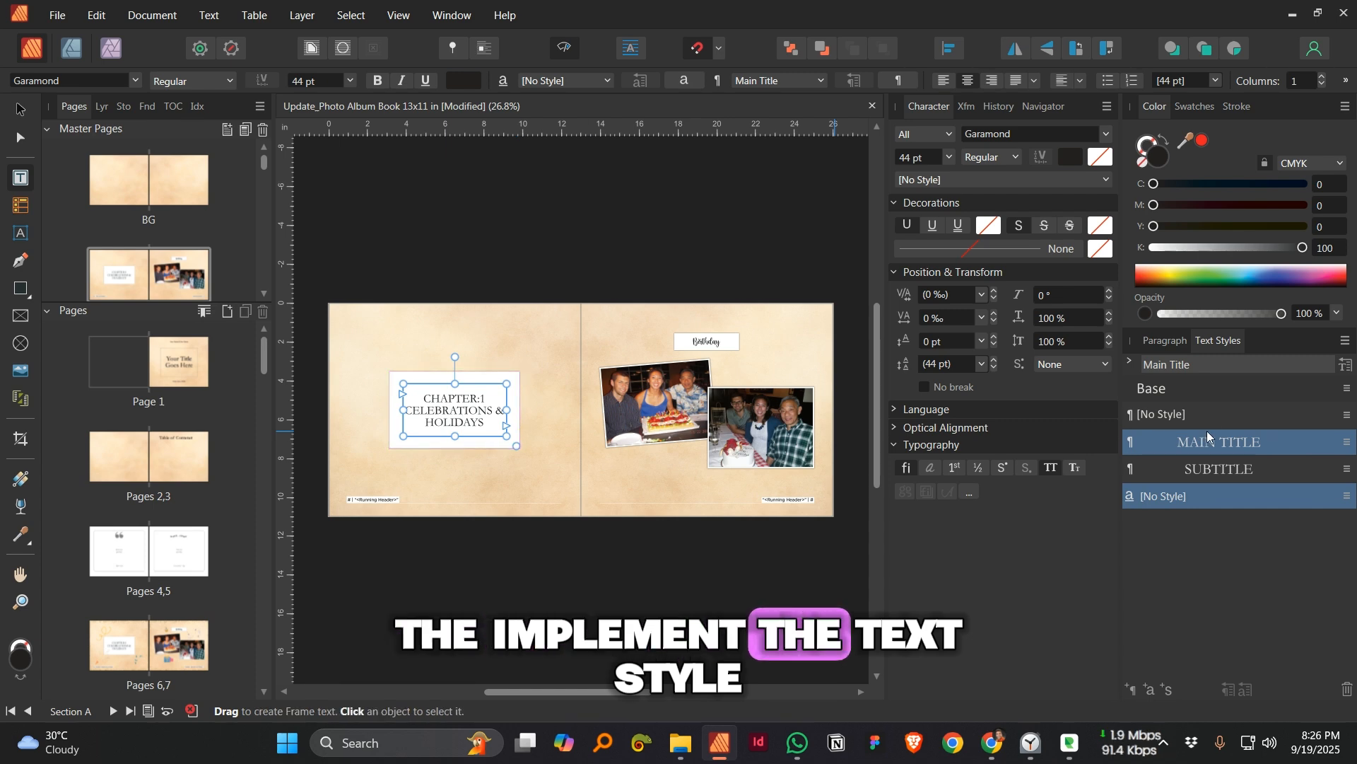
# - Draw a text frame about 11 in wide on page 3, below the contents heading and within the page margins
pyautogui.doubleClick(182, 443)
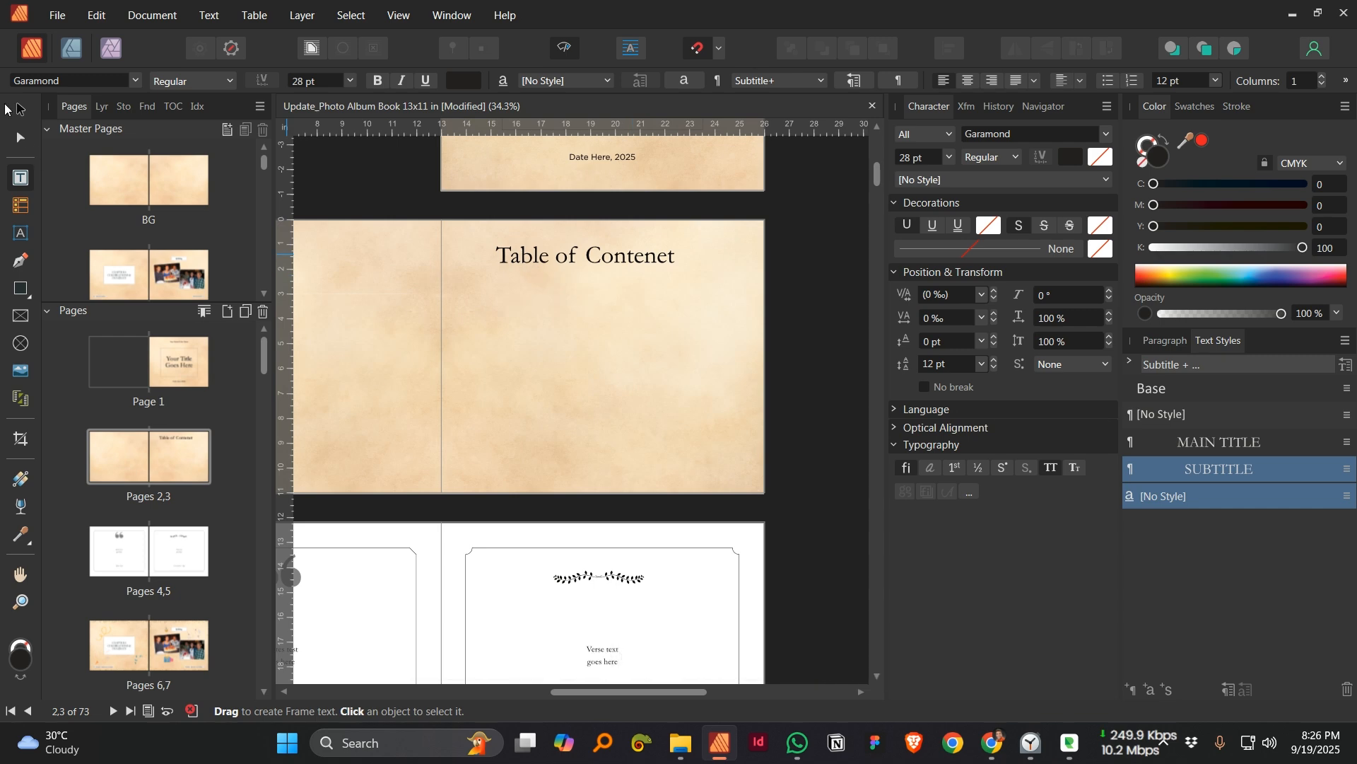
pyautogui.press('v')
pyautogui.click(568, 249)
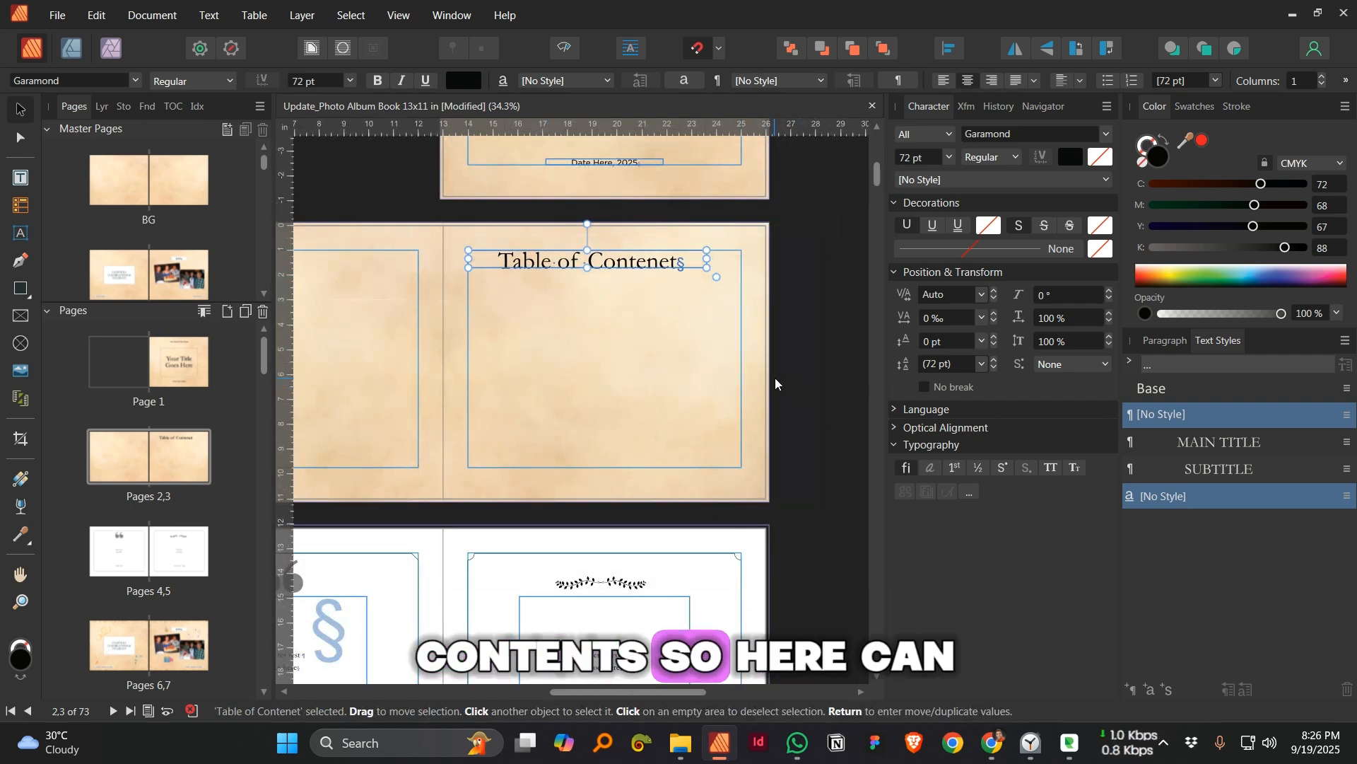
pyautogui.click(423, 300)
pyautogui.click(21, 178)
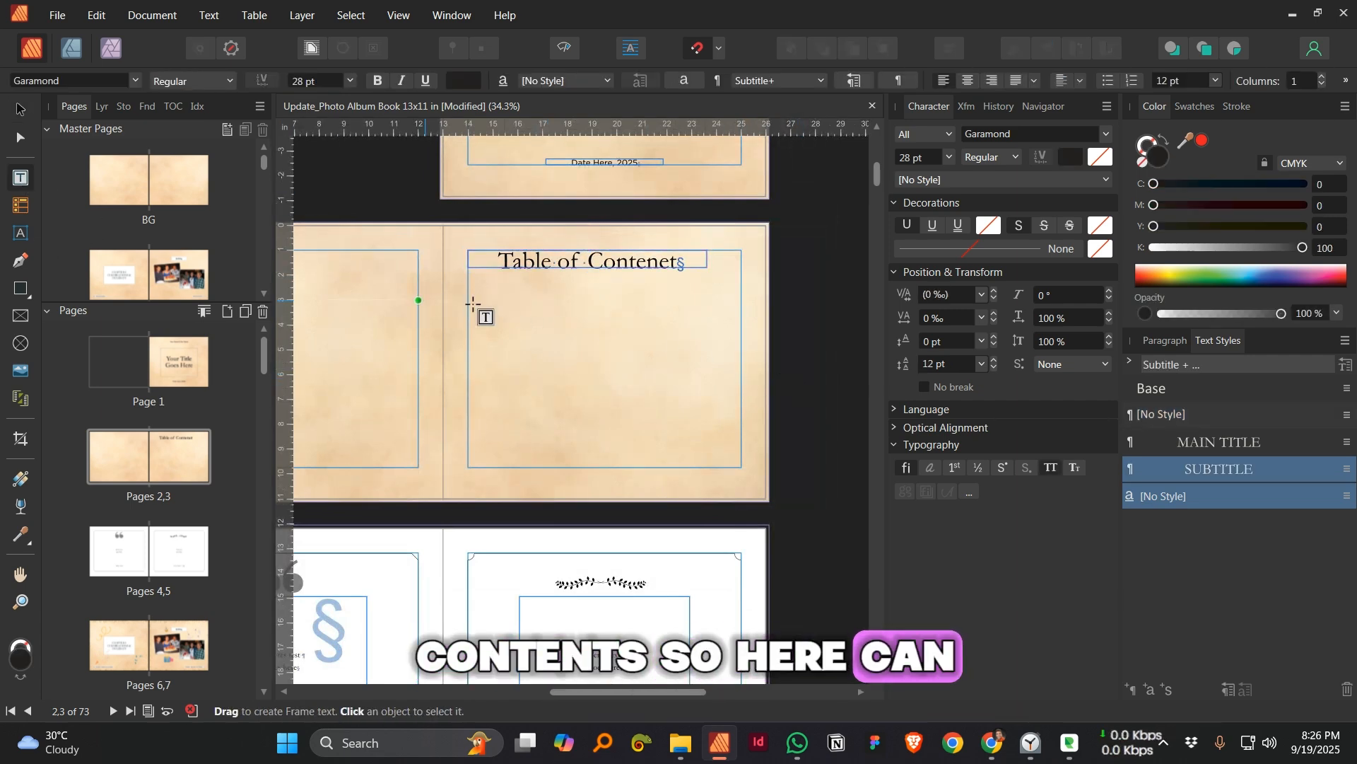
pyautogui.moveTo(471, 290); pyautogui.dragTo(757, 476)
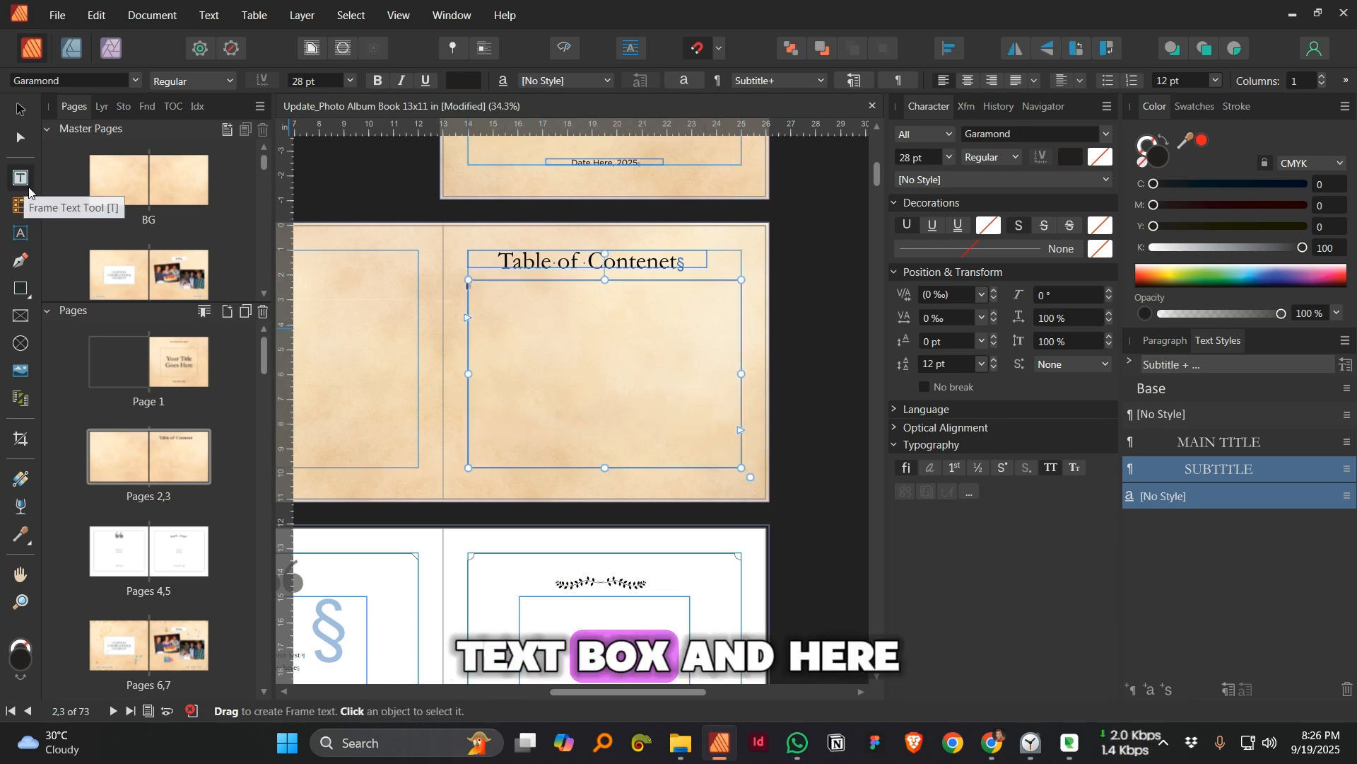
# - Insert a table of contents in the new text frame and include the Main Title style as its entries
pyautogui.click(212, 16)
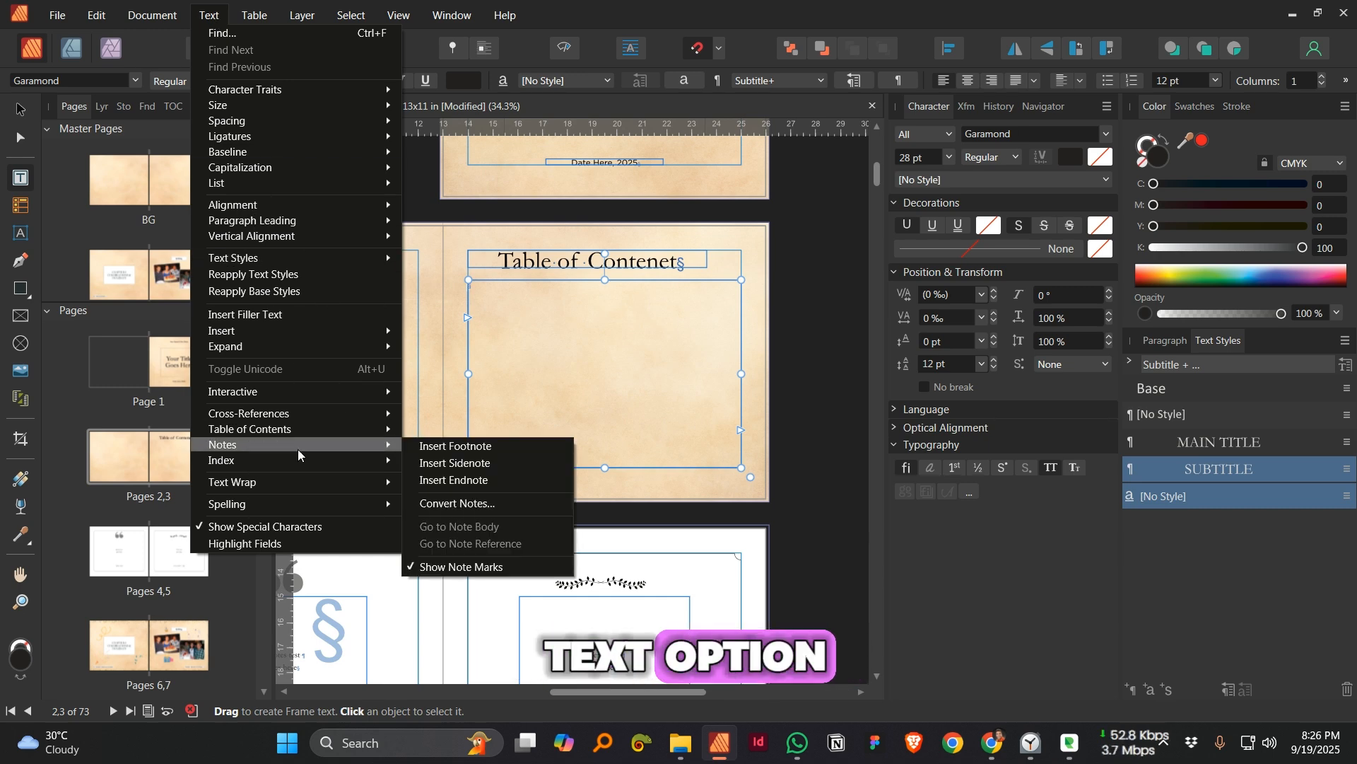
pyautogui.moveTo(316, 430)
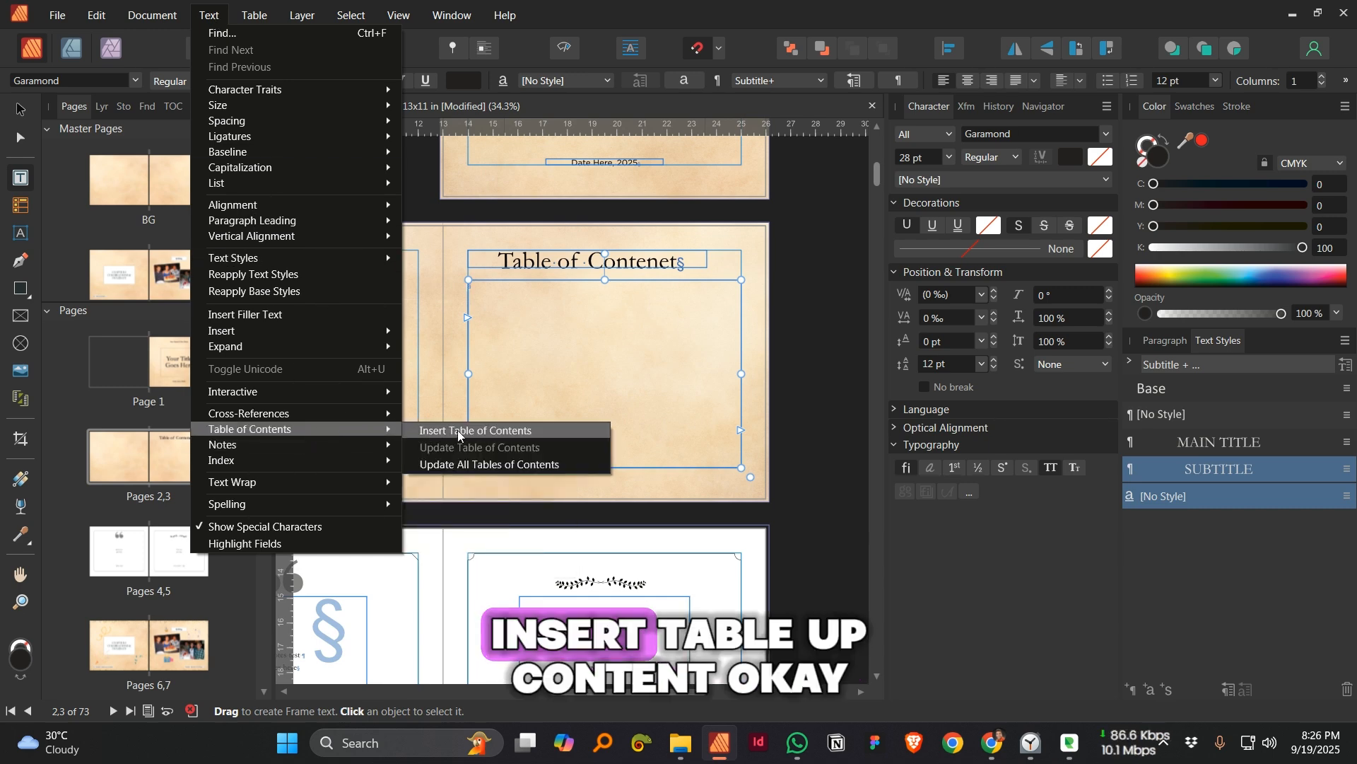
pyautogui.click(506, 431)
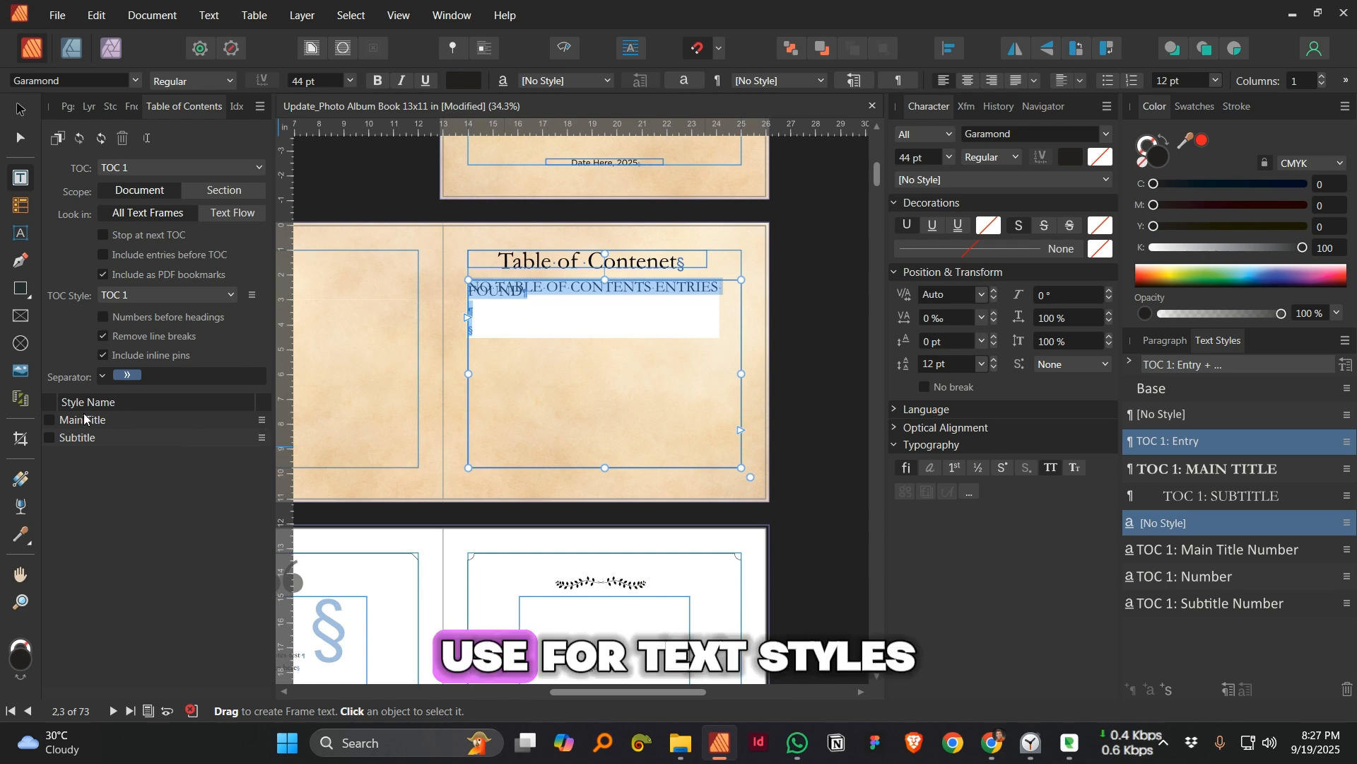
pyautogui.click(48, 418)
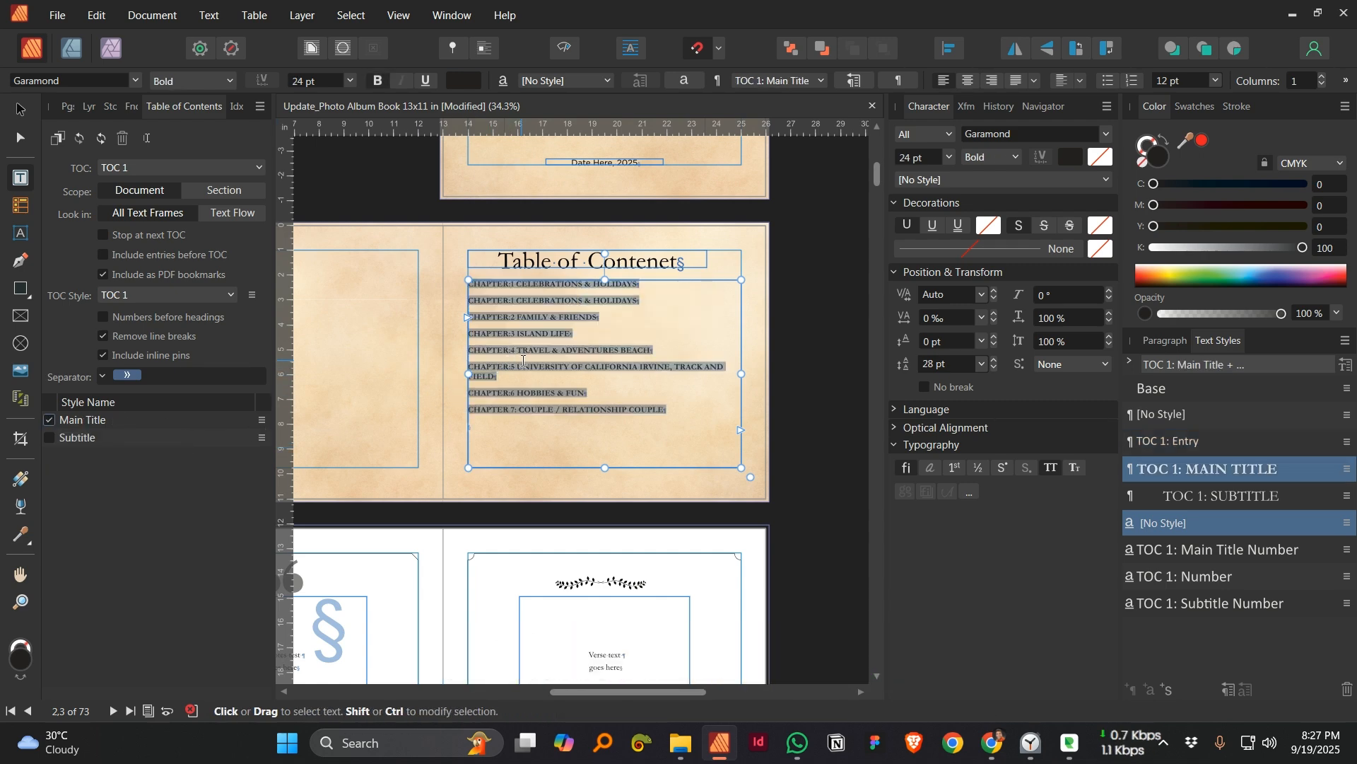
# - Include page numbers for the Main Title entries in the table of contents
pyautogui.scroll(4, 544, 323)
pyautogui.scroll(-3, 544, 323)
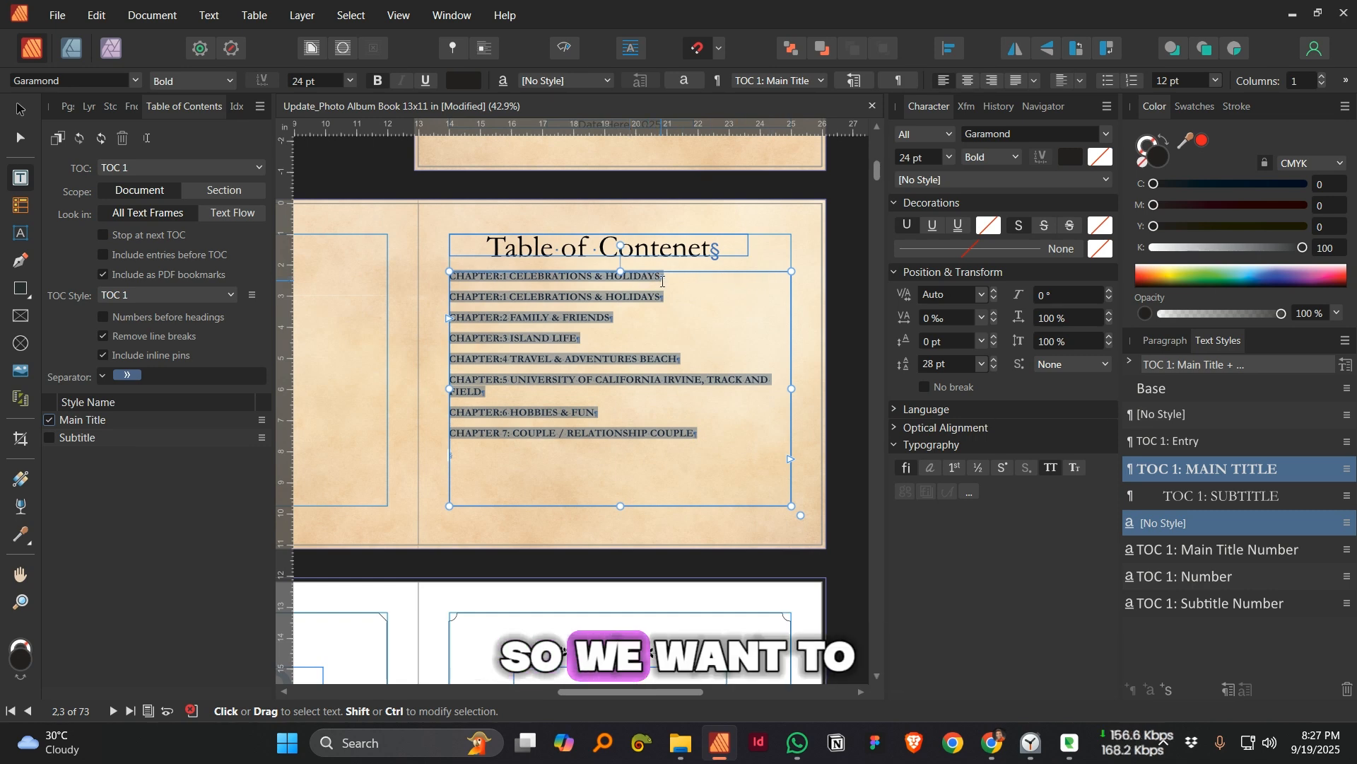
pyautogui.scroll(3, 662, 281)
pyautogui.scroll(-2, 663, 282)
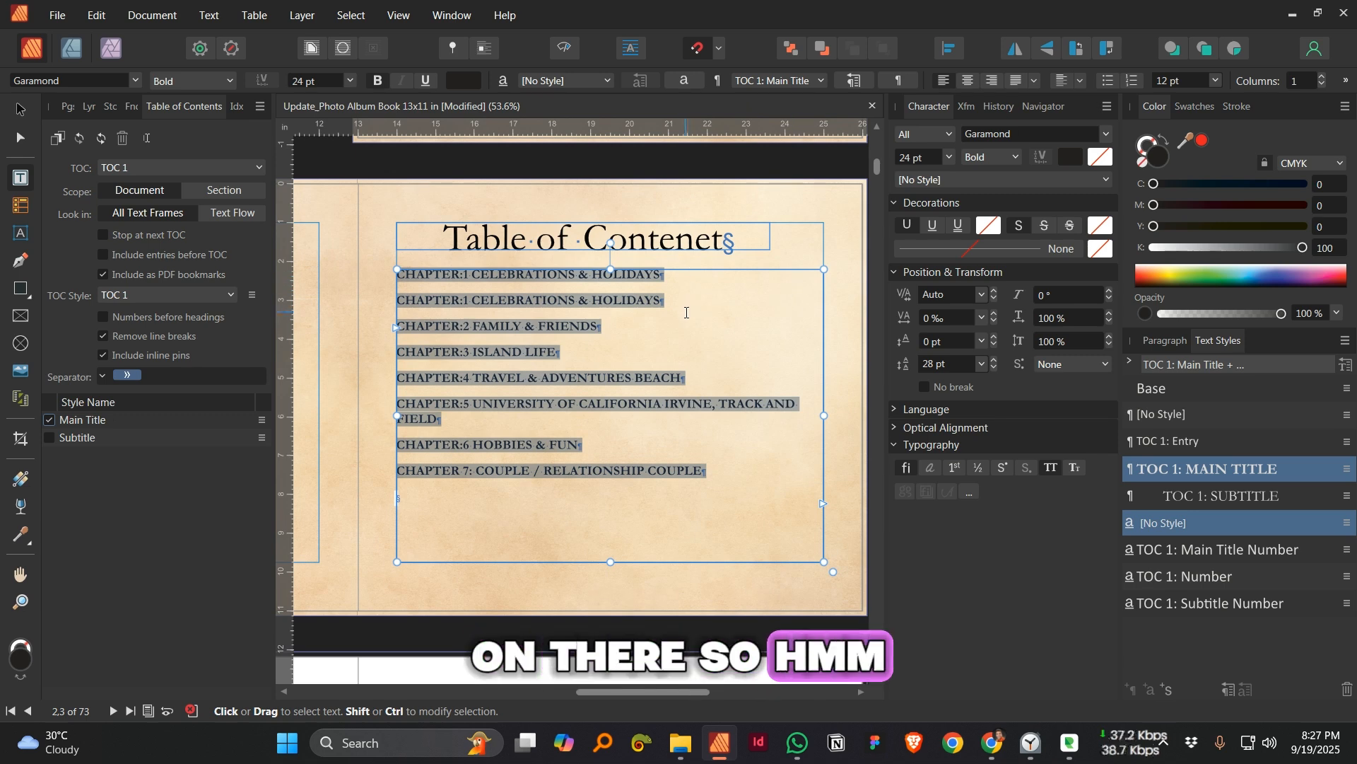
pyautogui.click(262, 420)
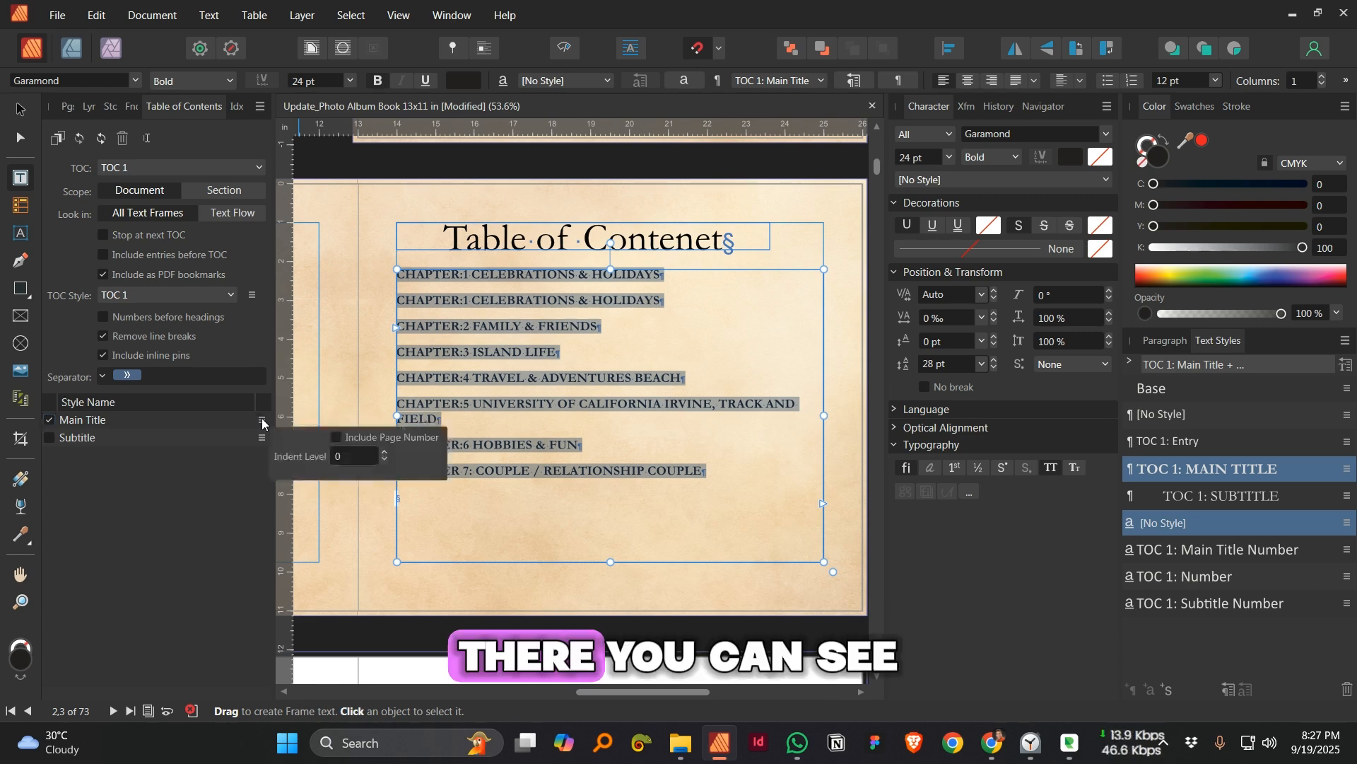
pyautogui.click(337, 438)
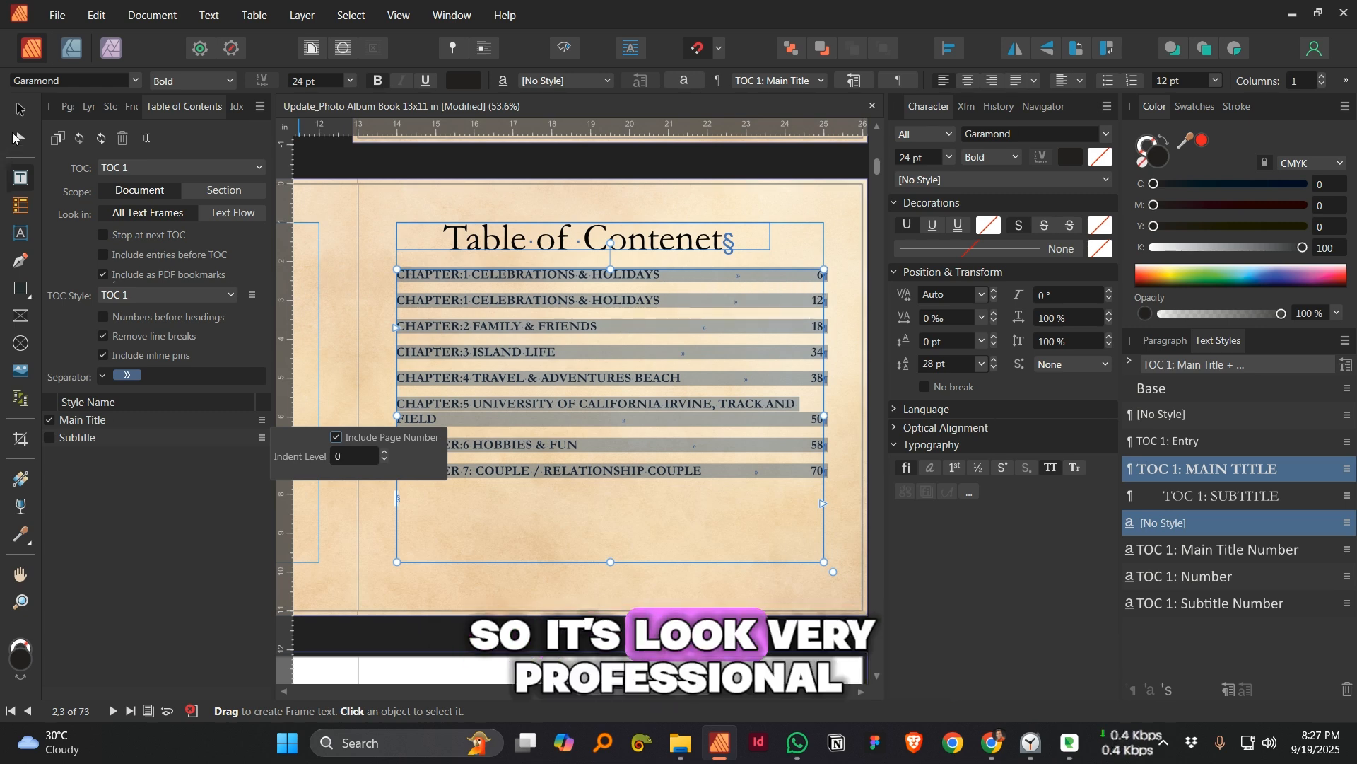
# - Examine the chapter entries and page numbers in the generated table of contents
pyautogui.click(19, 108)
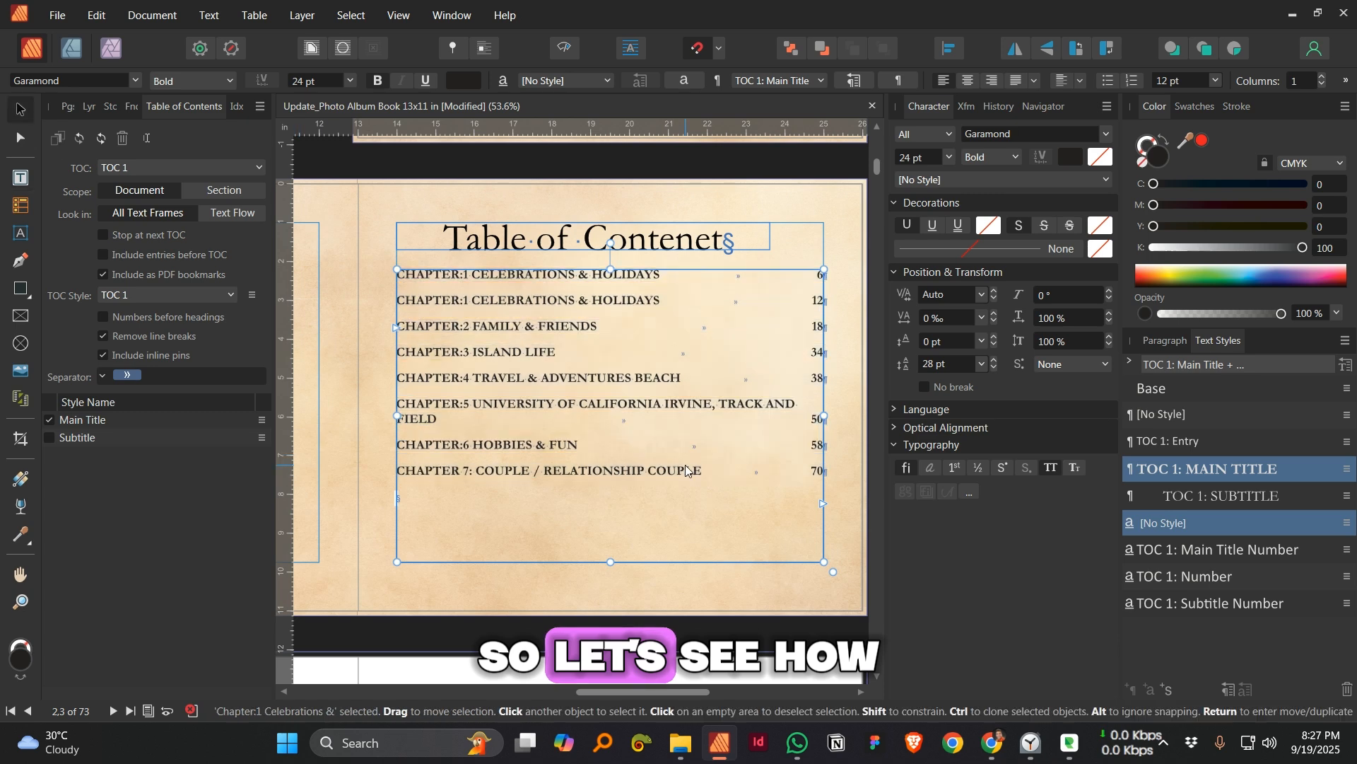
pyautogui.doubleClick(425, 499)
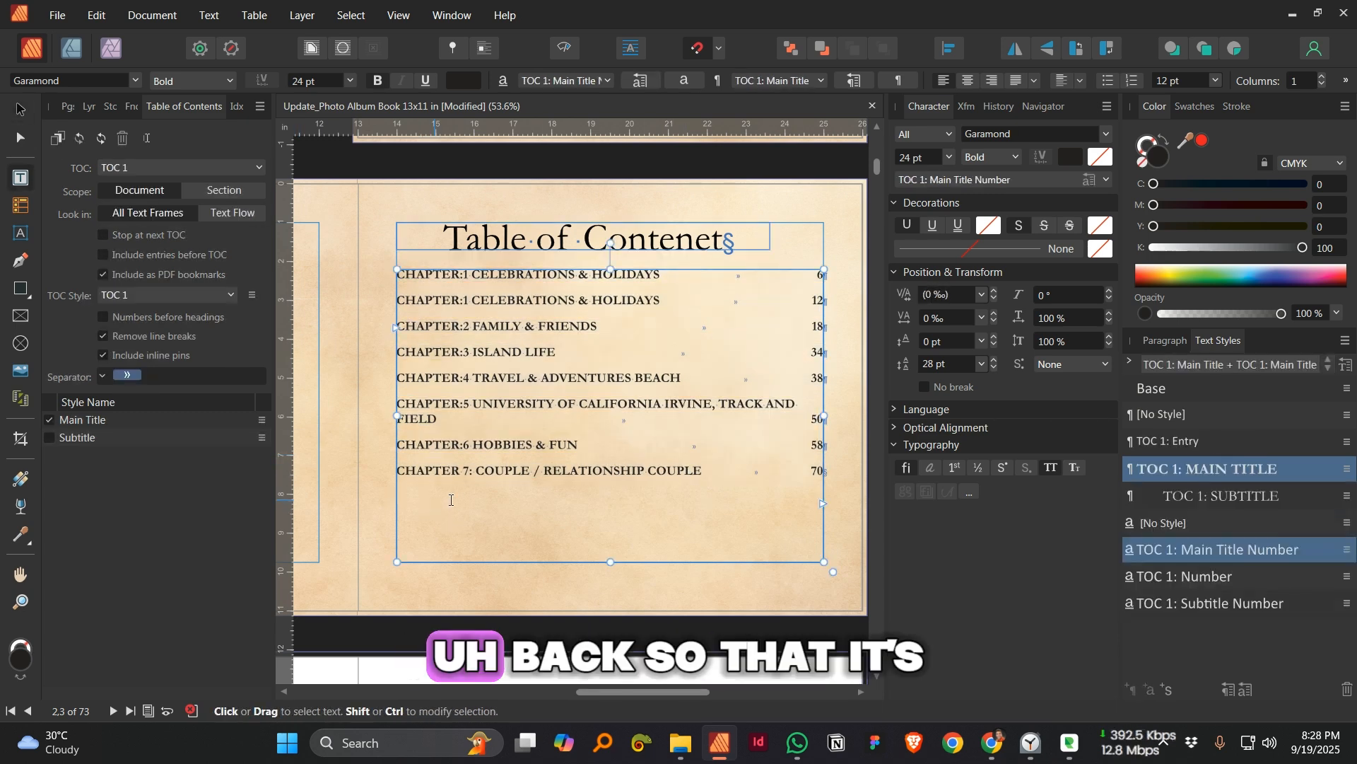
pyautogui.scroll(1, 459, 489)
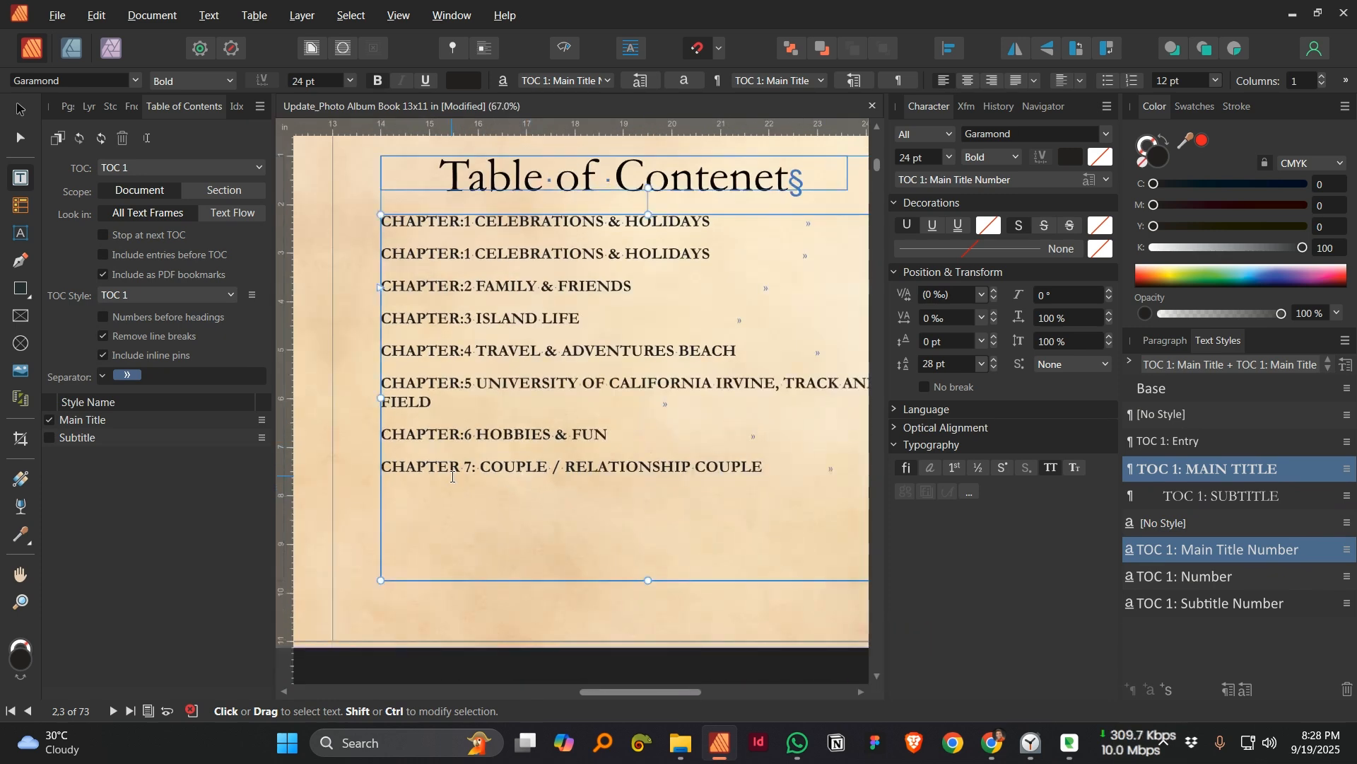
pyautogui.scroll(-3, 385, 471)
pyautogui.scroll(2, 579, 480)
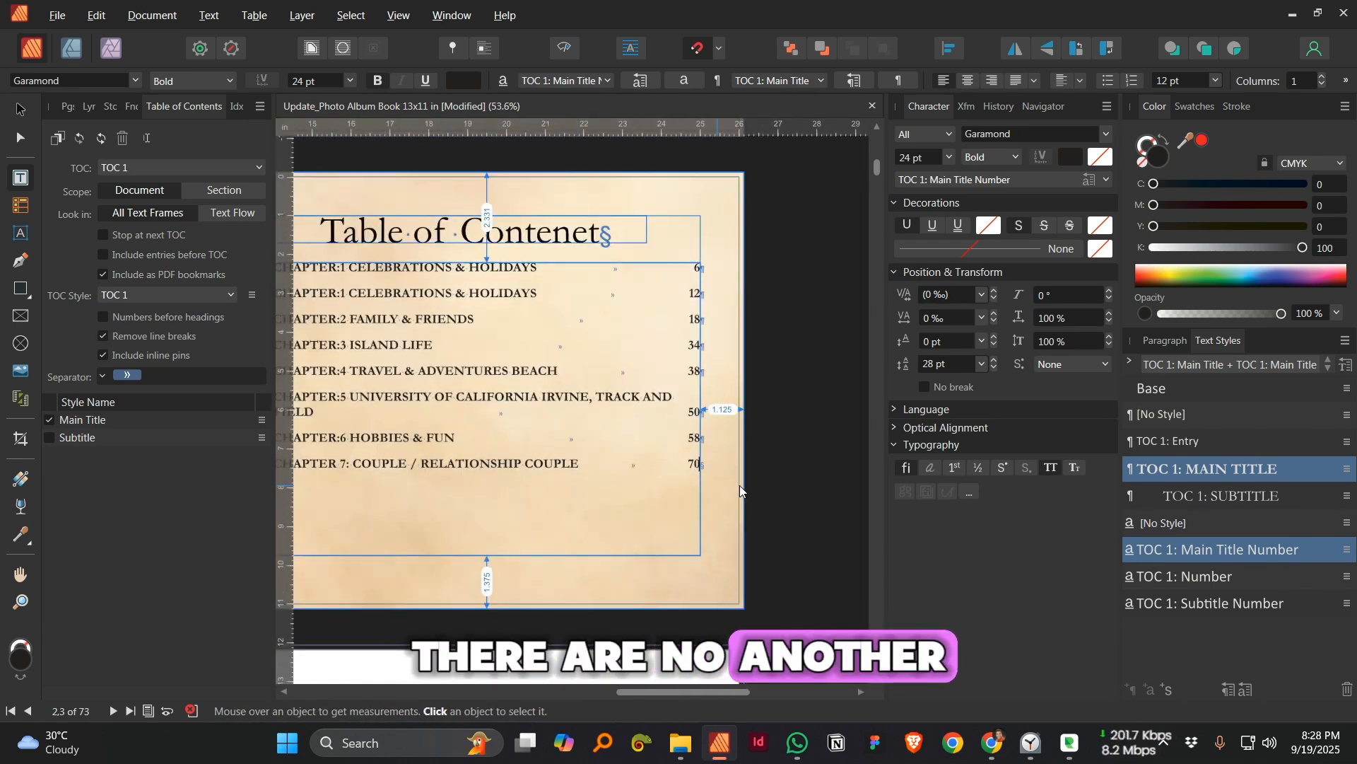
pyautogui.scroll(-1, 617, 478)
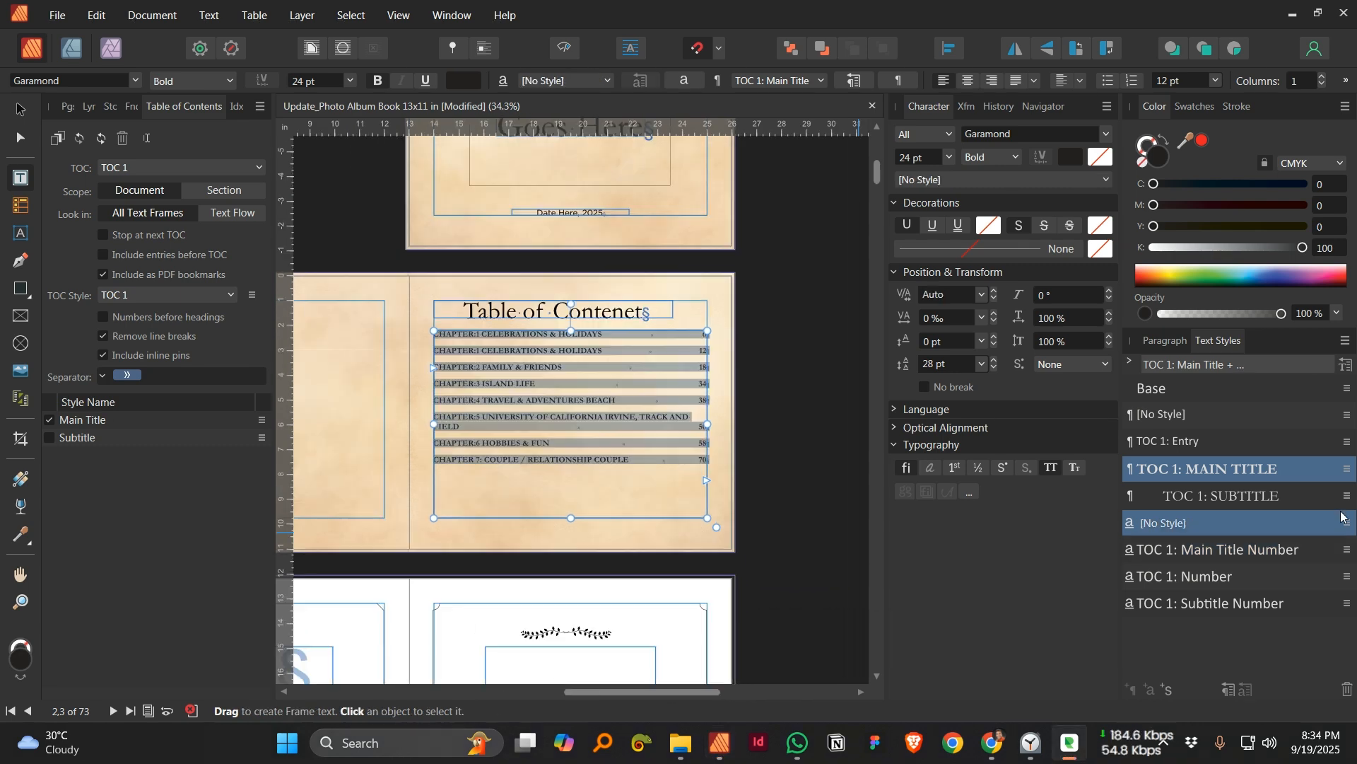
# - Add a left-aligned 0.5 in tab stop with a dot glyph leader to the TOC 1: Main Title paragraph style
pyautogui.click(1348, 470)
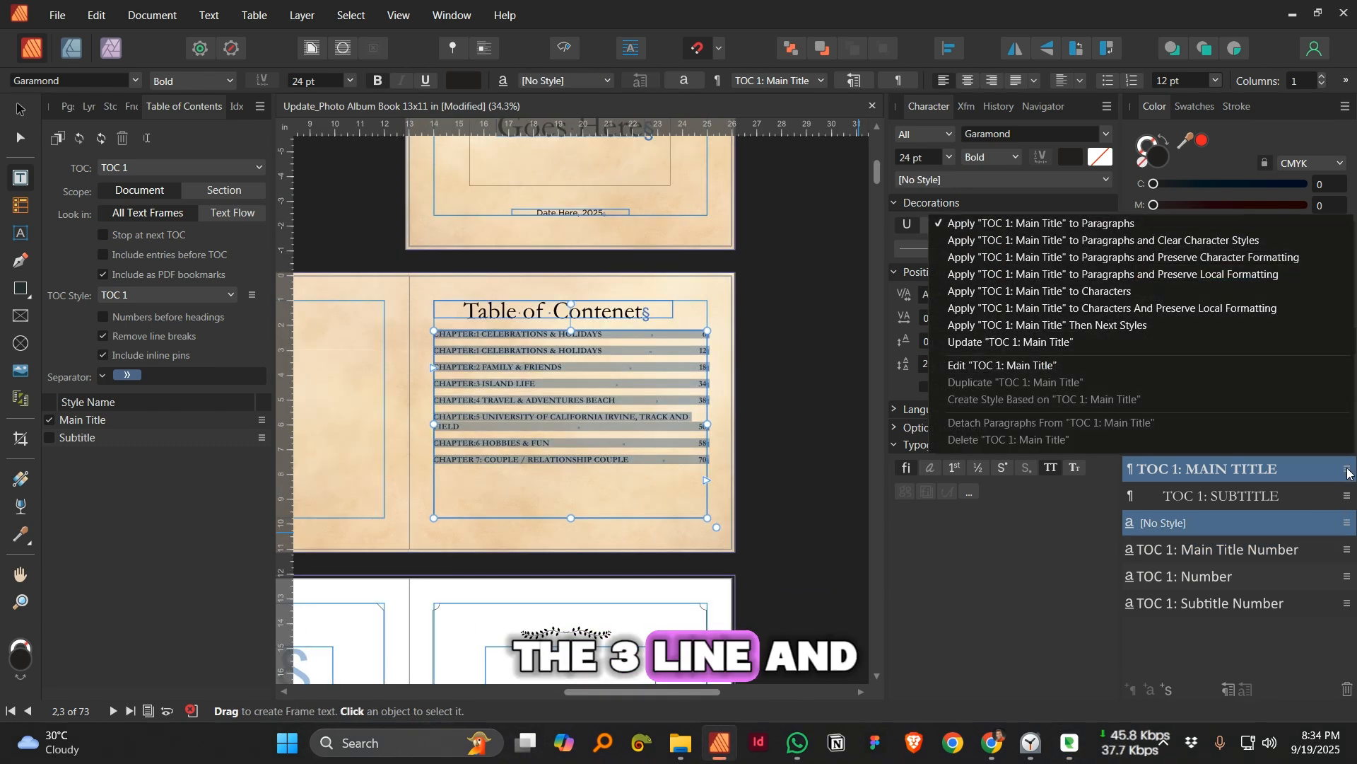
pyautogui.click(1028, 367)
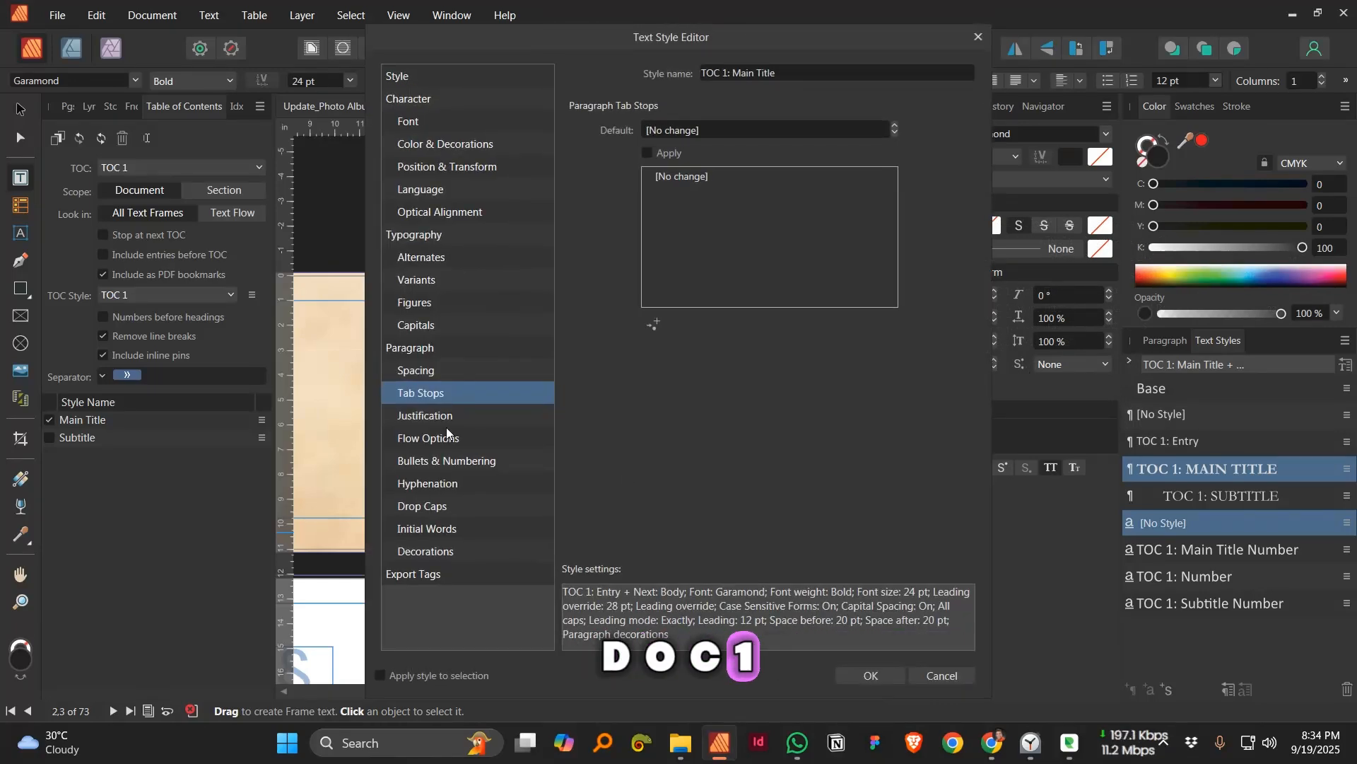
pyautogui.click(654, 325)
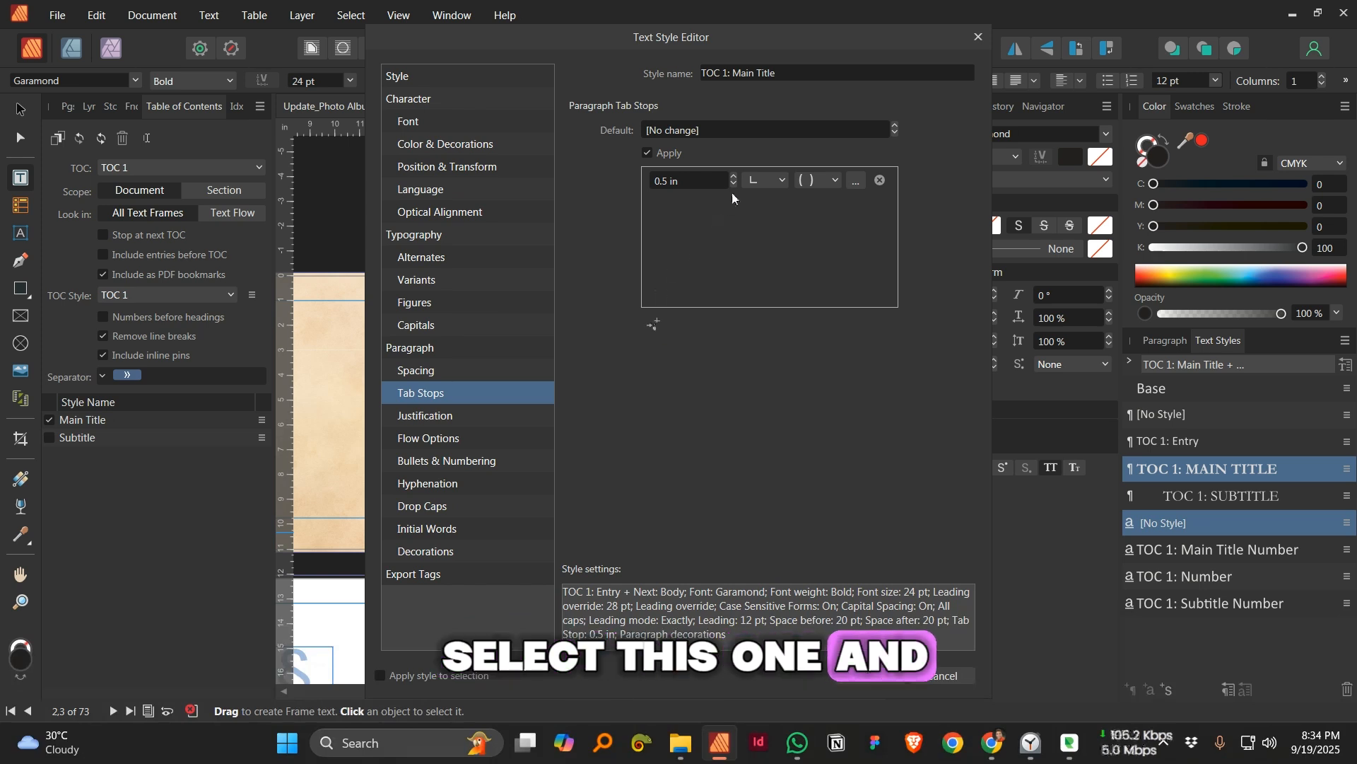
pyautogui.click(858, 181)
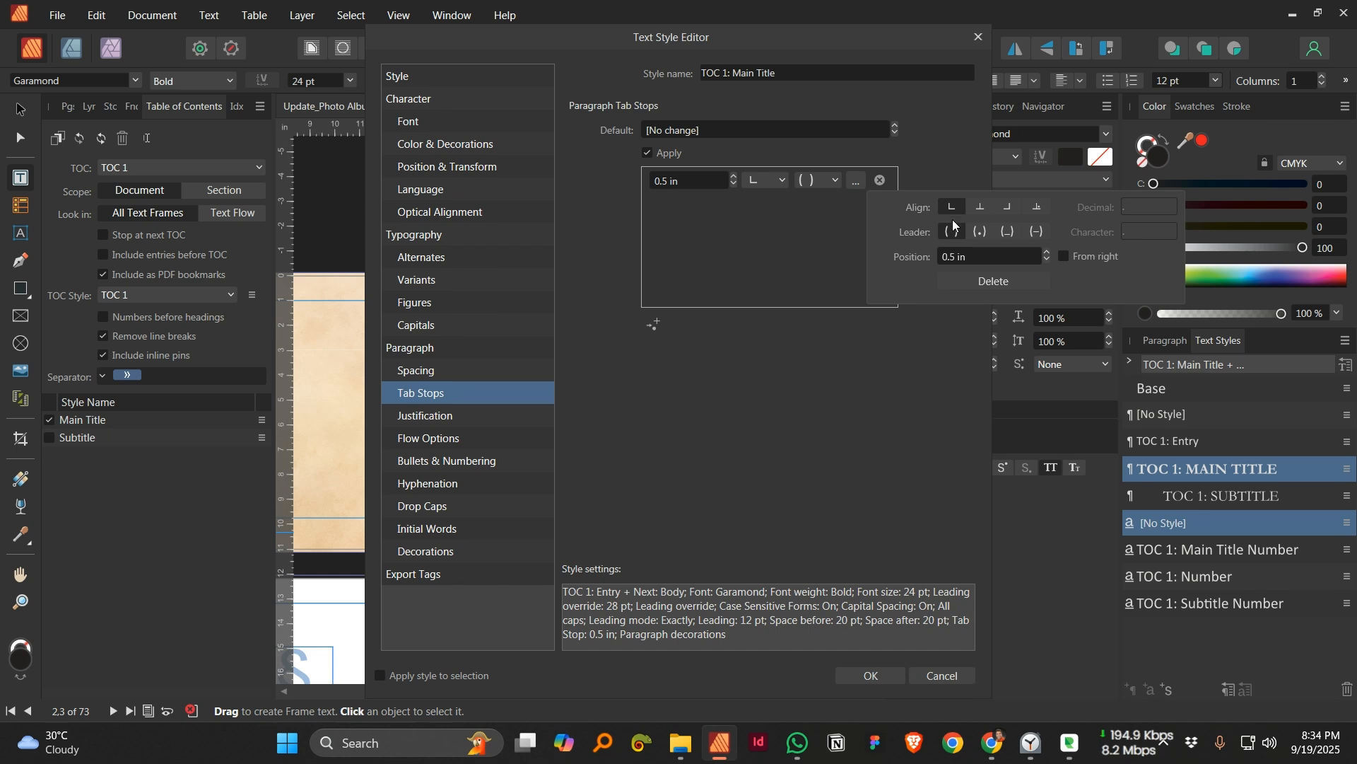
pyautogui.click(981, 232)
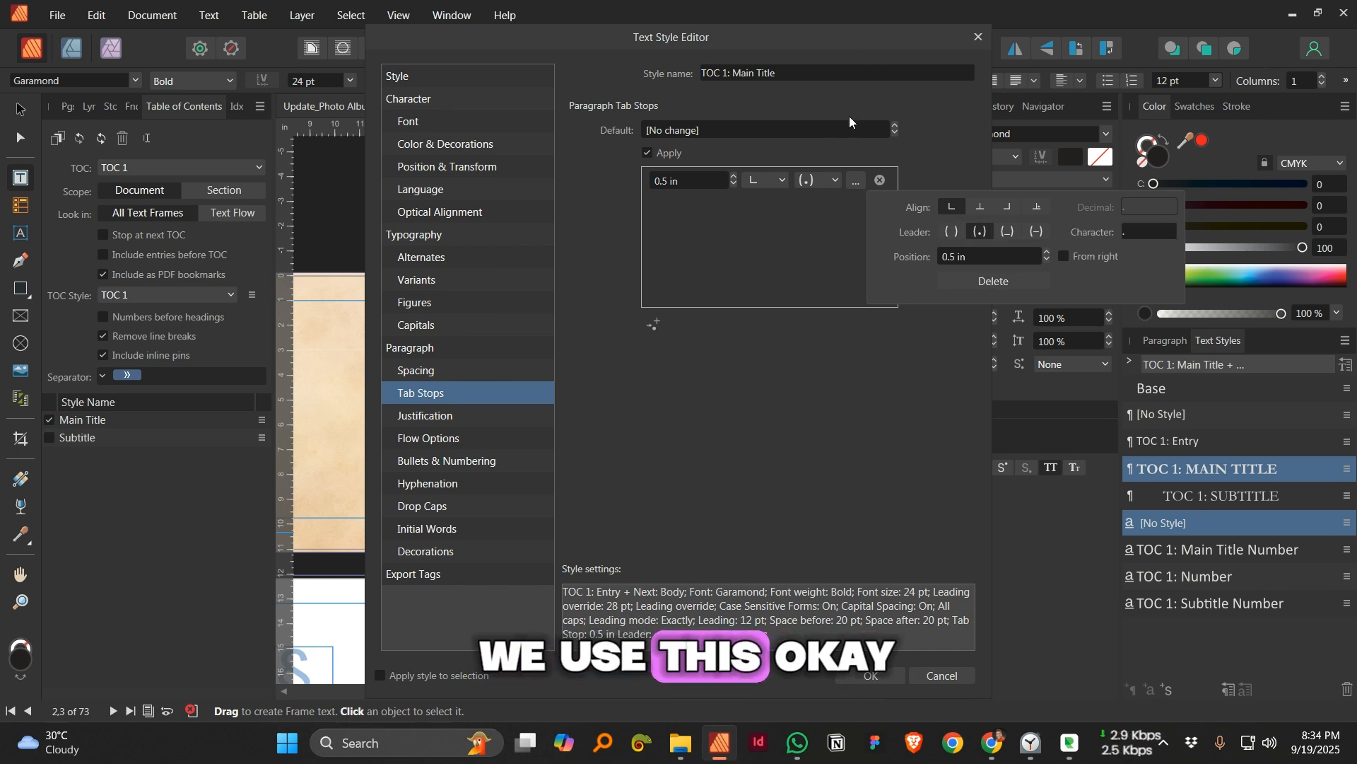
pyautogui.click(845, 36)
pyautogui.moveTo(856, 36); pyautogui.dragTo(924, 45)
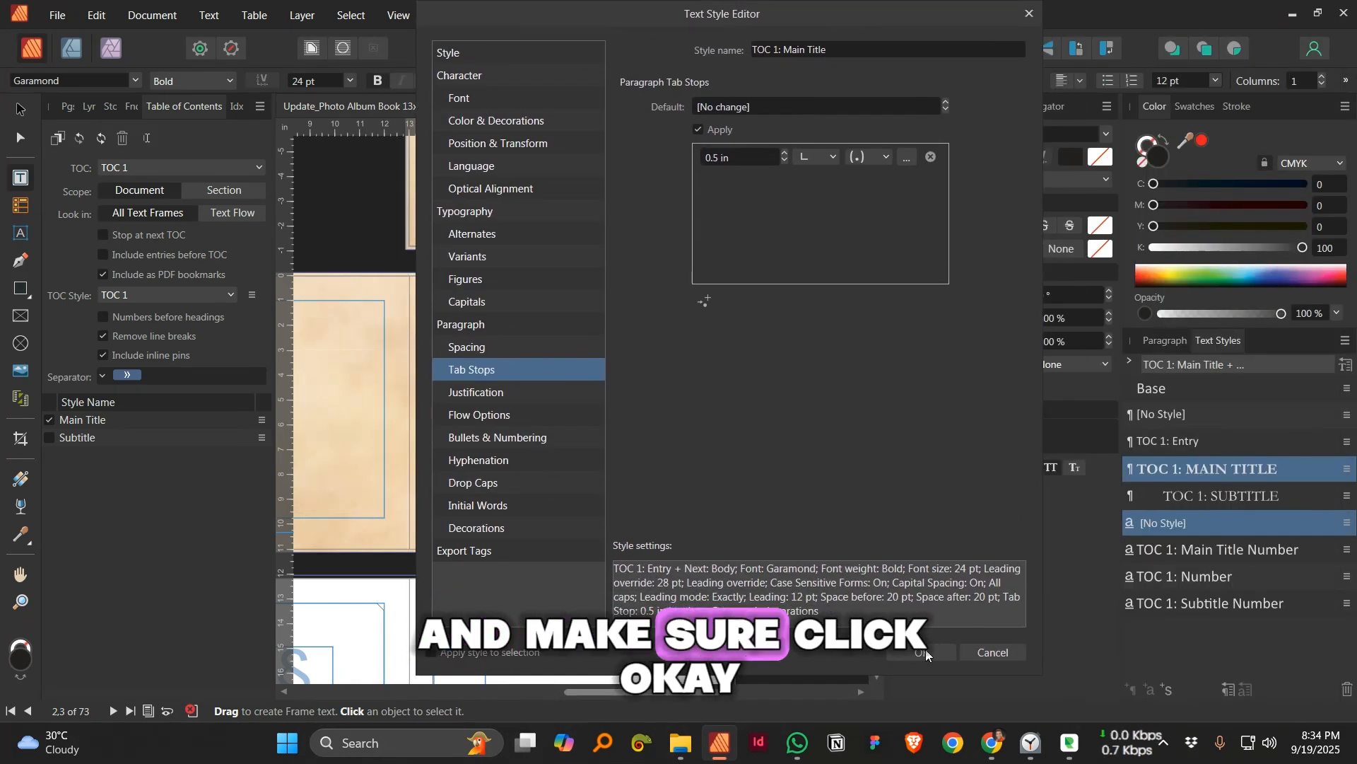
pyautogui.click(940, 680)
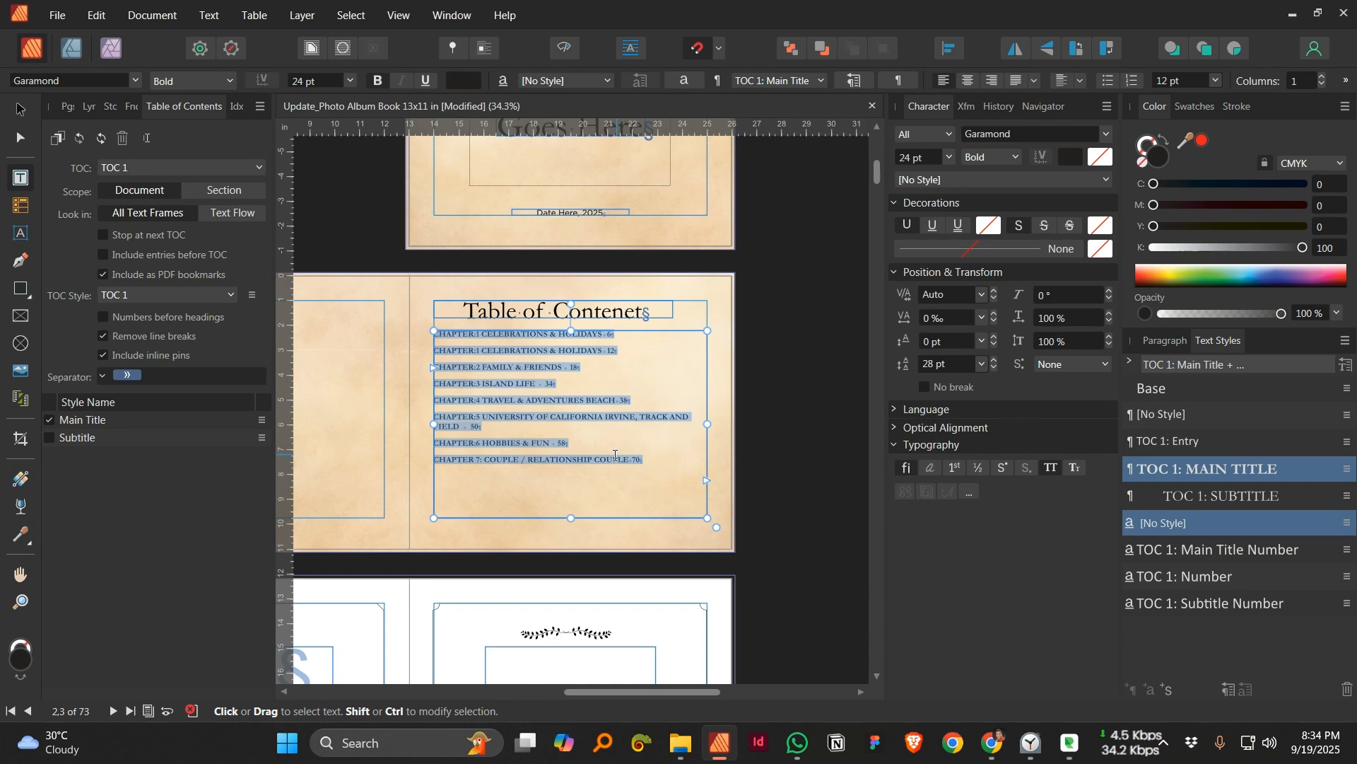
# - Set the tab stop of the TOC 1: Main Title style to 1 in, measured from the right
pyautogui.scroll(4, 615, 456)
pyautogui.scroll(-4, 615, 456)
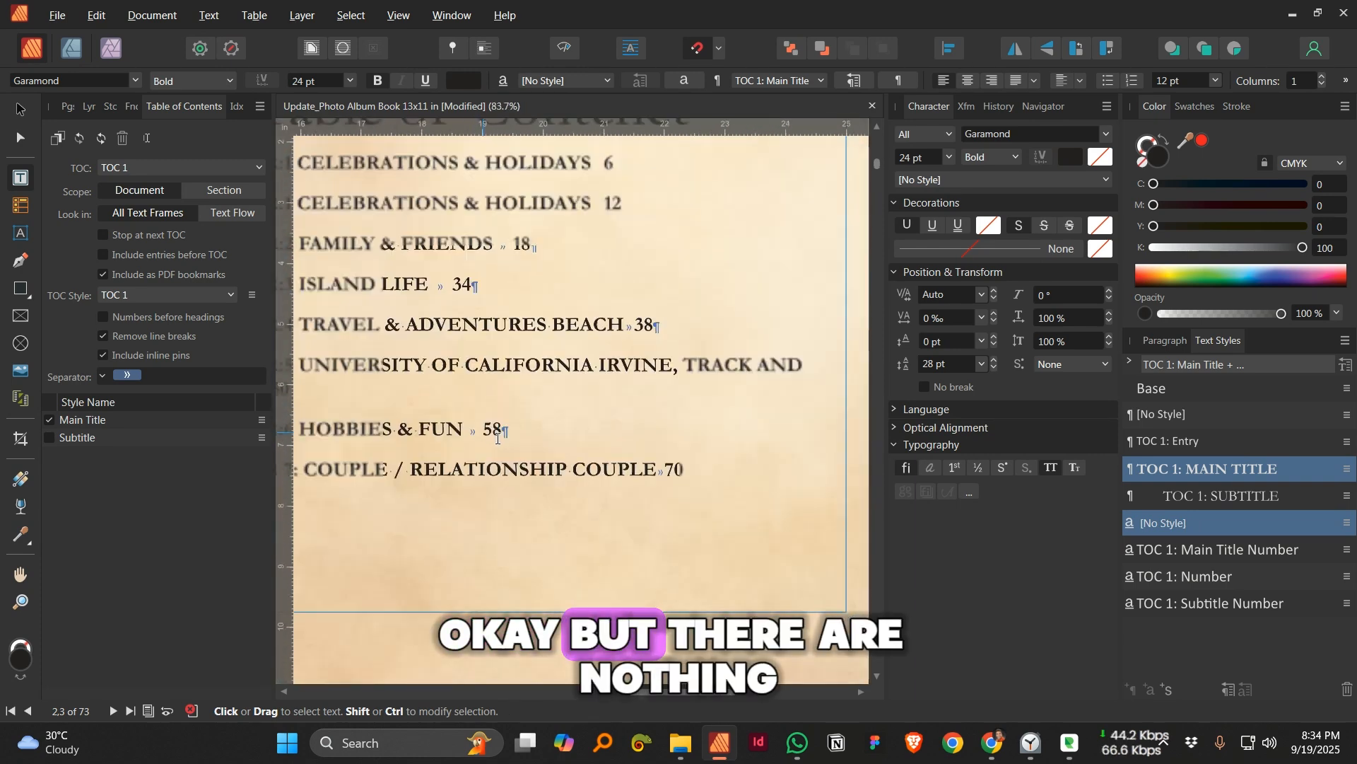
pyautogui.hotkey('ctrl', 'a')
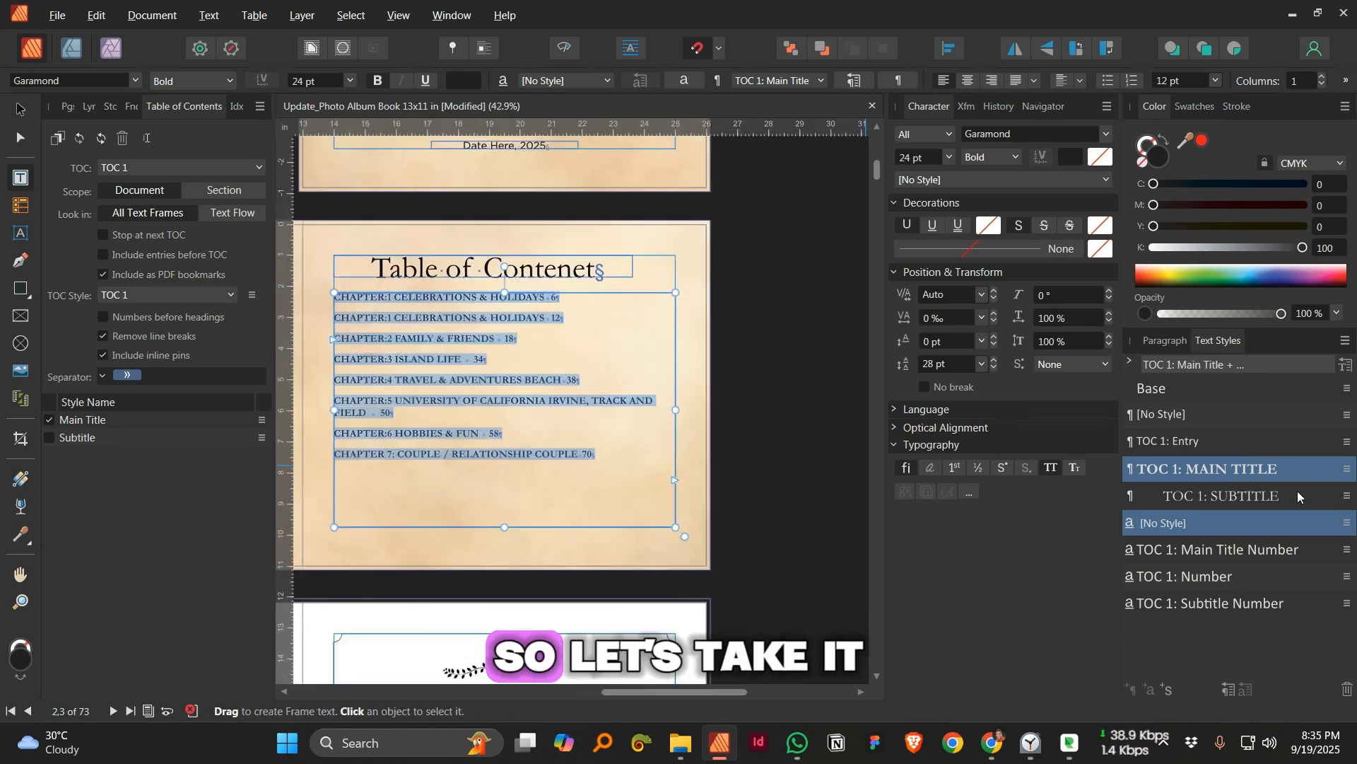
pyautogui.click(1346, 470)
pyautogui.click(1014, 366)
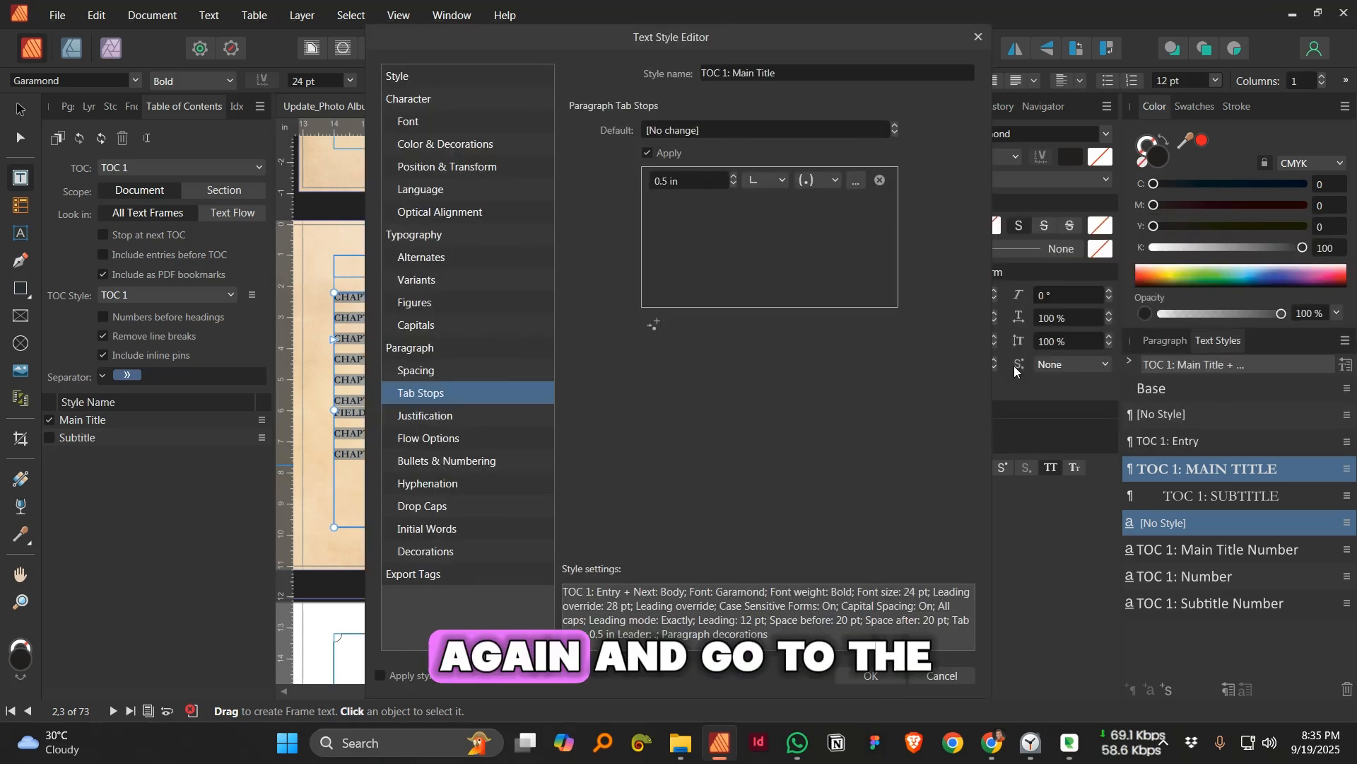
pyautogui.click(777, 181)
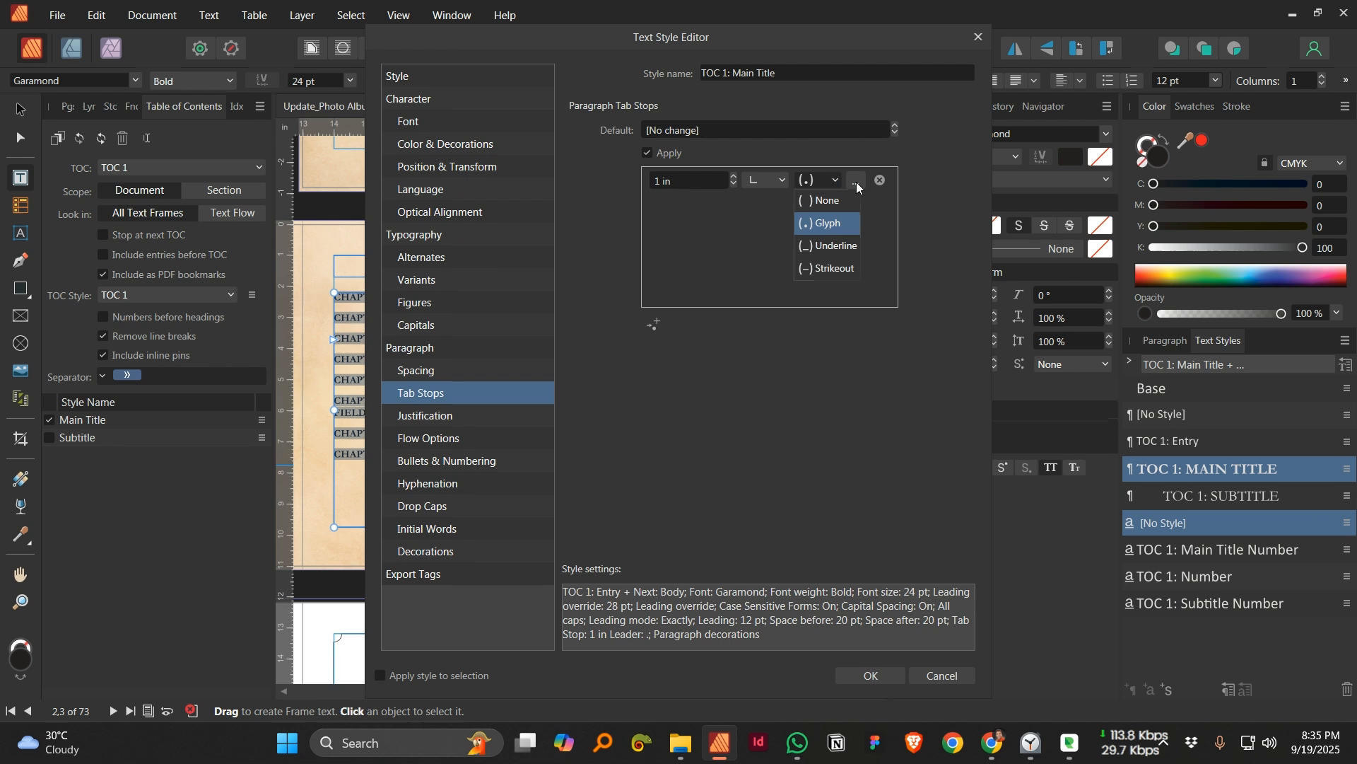
pyautogui.click(857, 186)
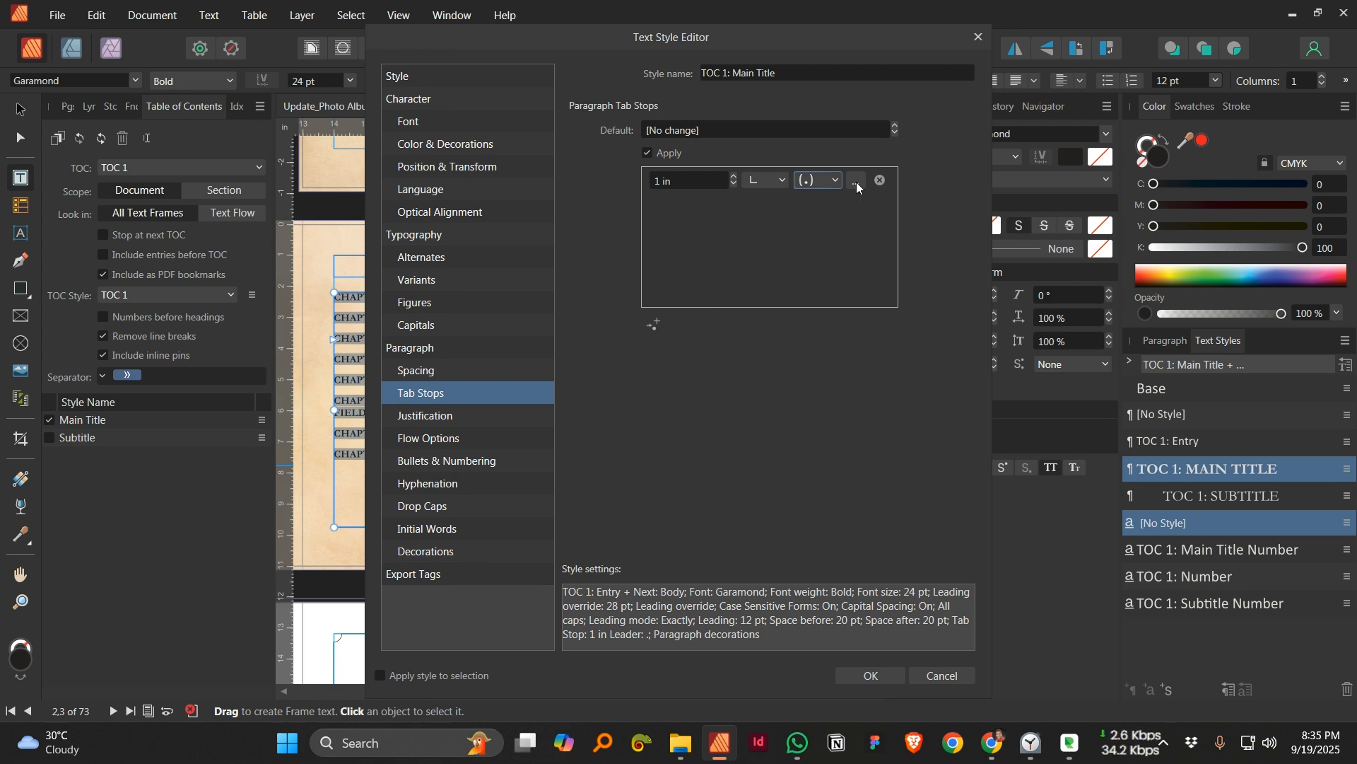
pyautogui.click(857, 186)
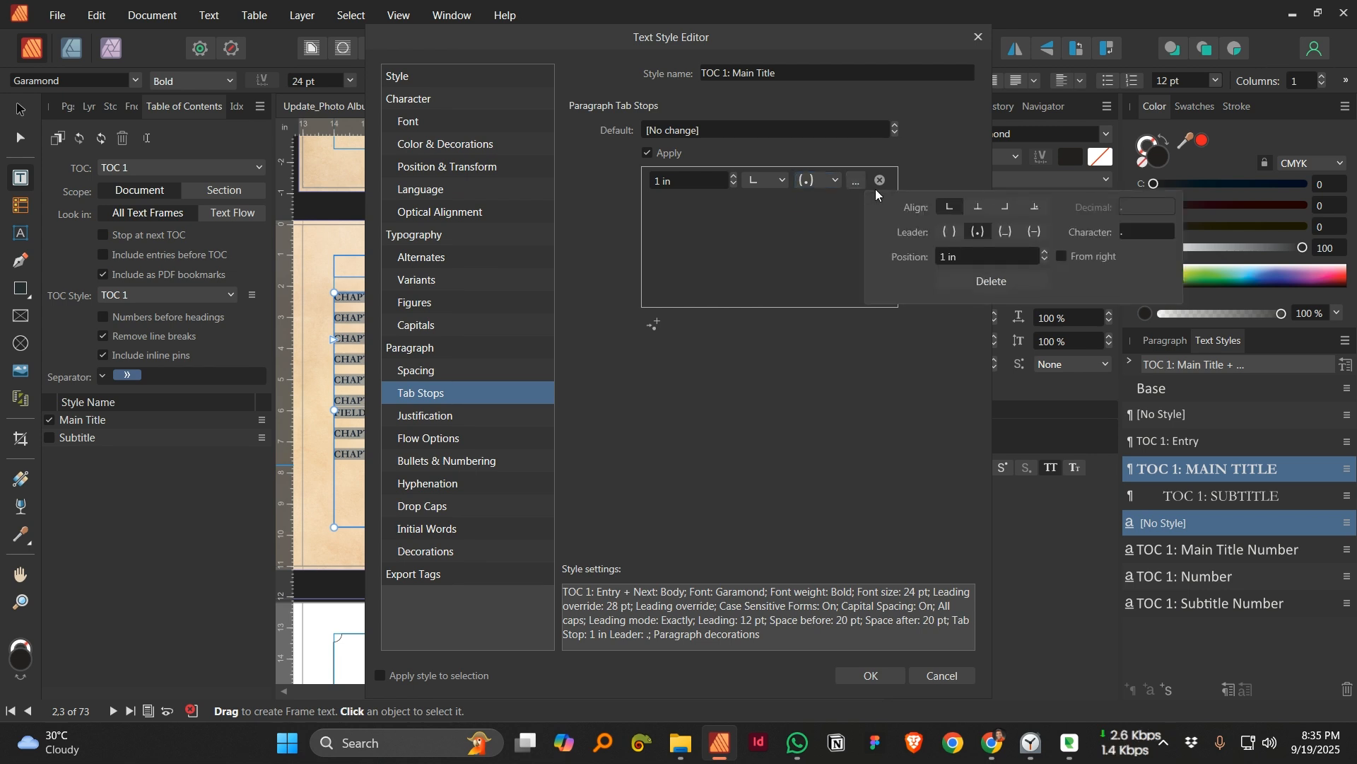
pyautogui.click(1062, 256)
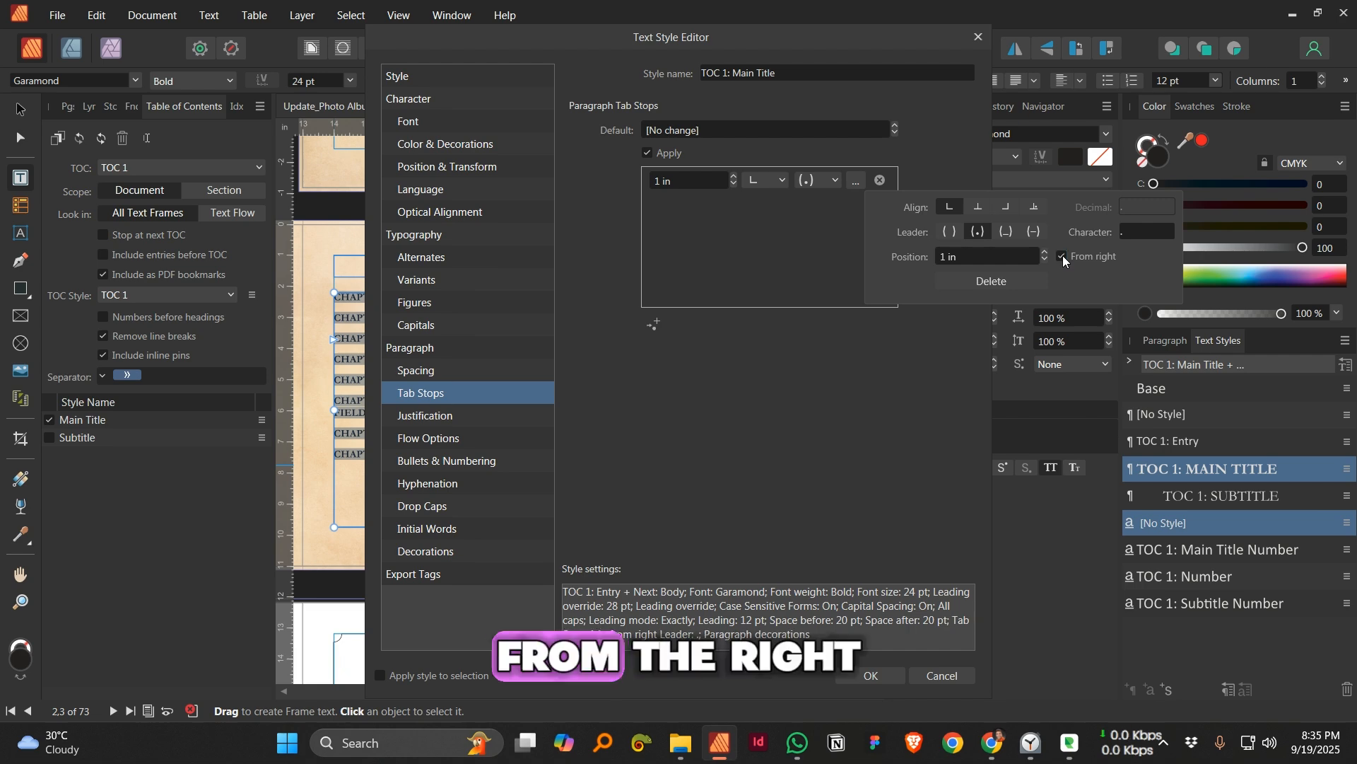
pyautogui.click(895, 679)
pyautogui.click(875, 676)
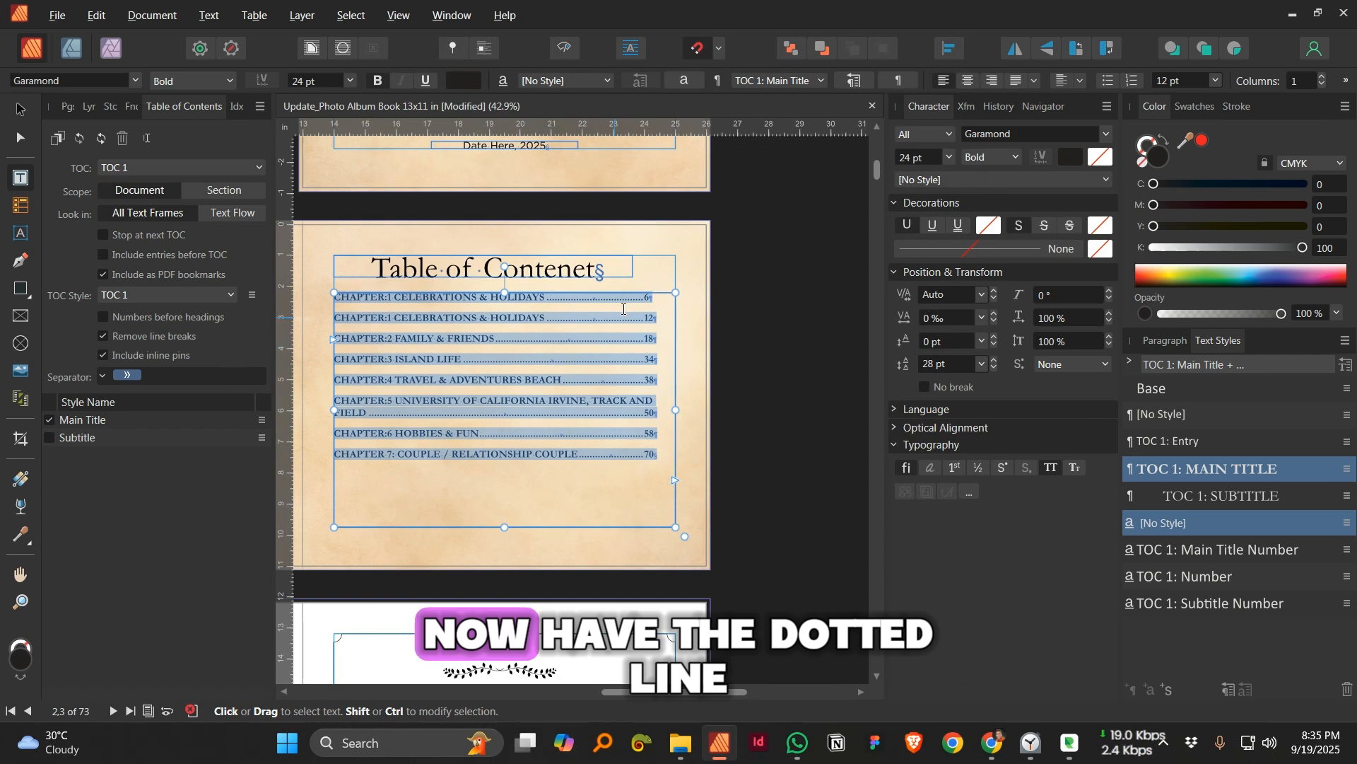
# - Examine the dot leaders and the alignment of the page numbers within the table of contents frame
pyautogui.scroll(4, 624, 309)
pyautogui.scroll(-4, 698, 288)
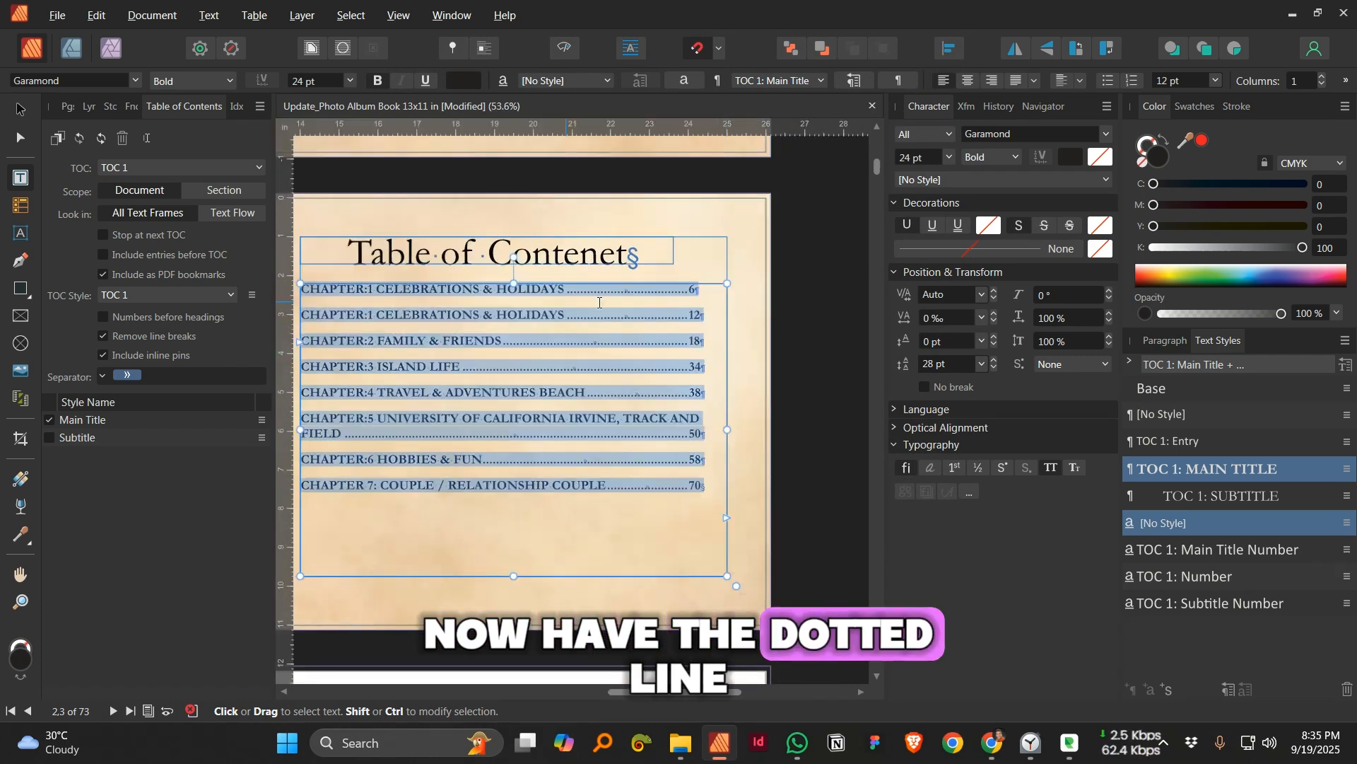
pyautogui.scroll(-1, 634, 261)
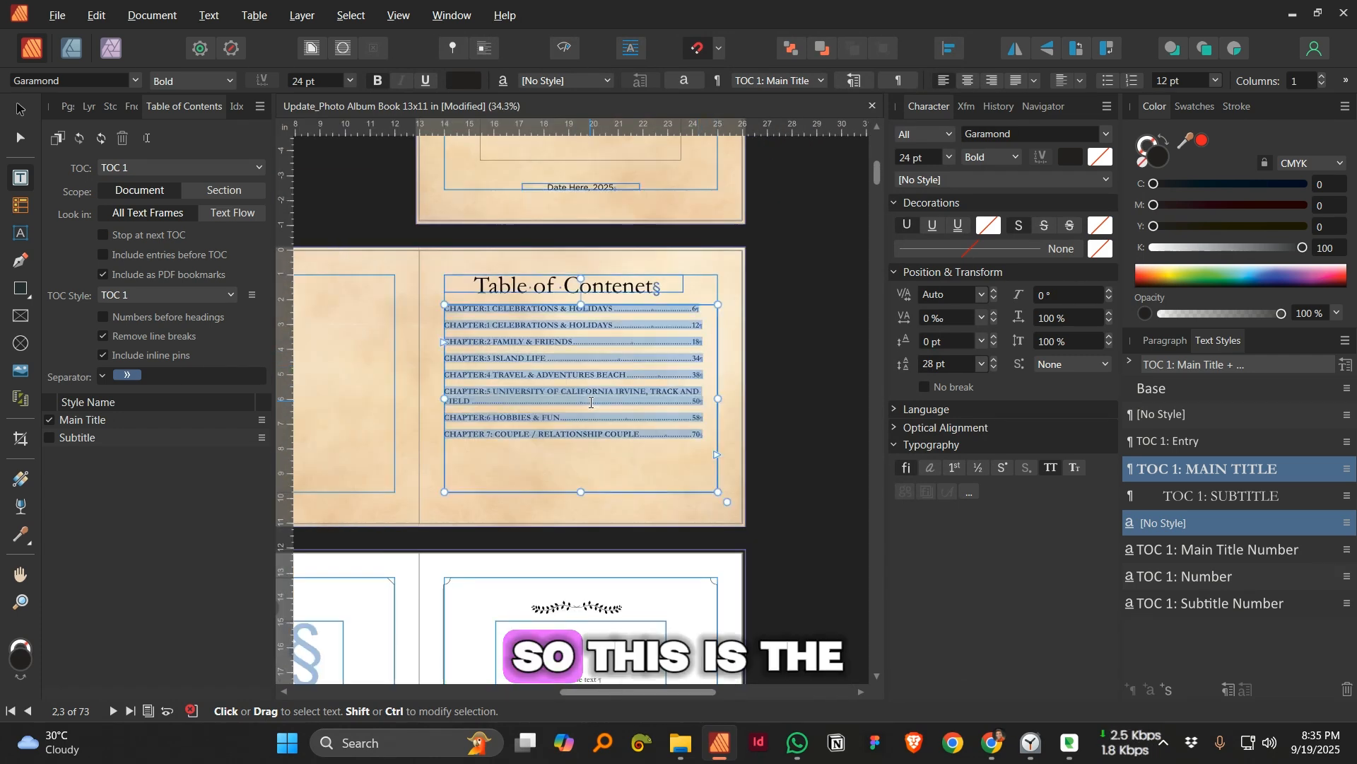
pyautogui.scroll(2, 591, 402)
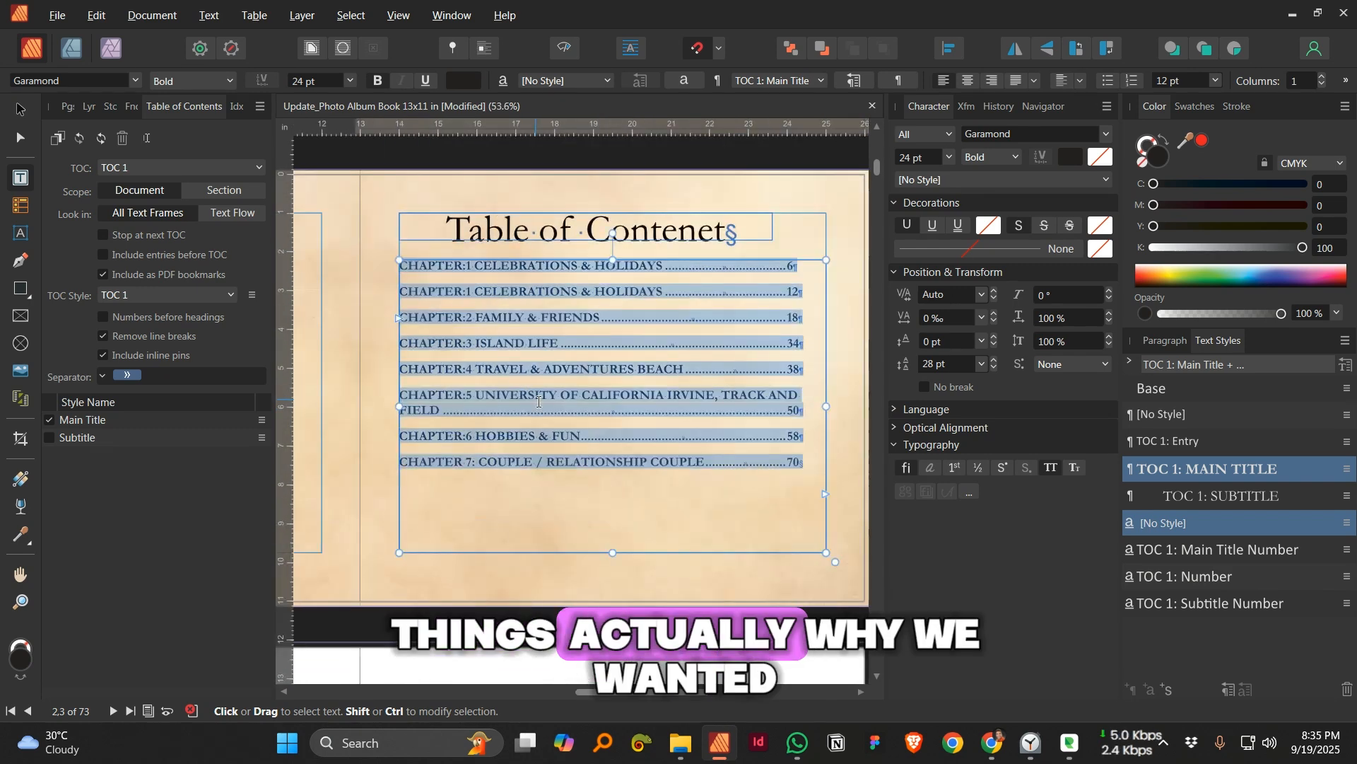
pyautogui.scroll(2, 706, 398)
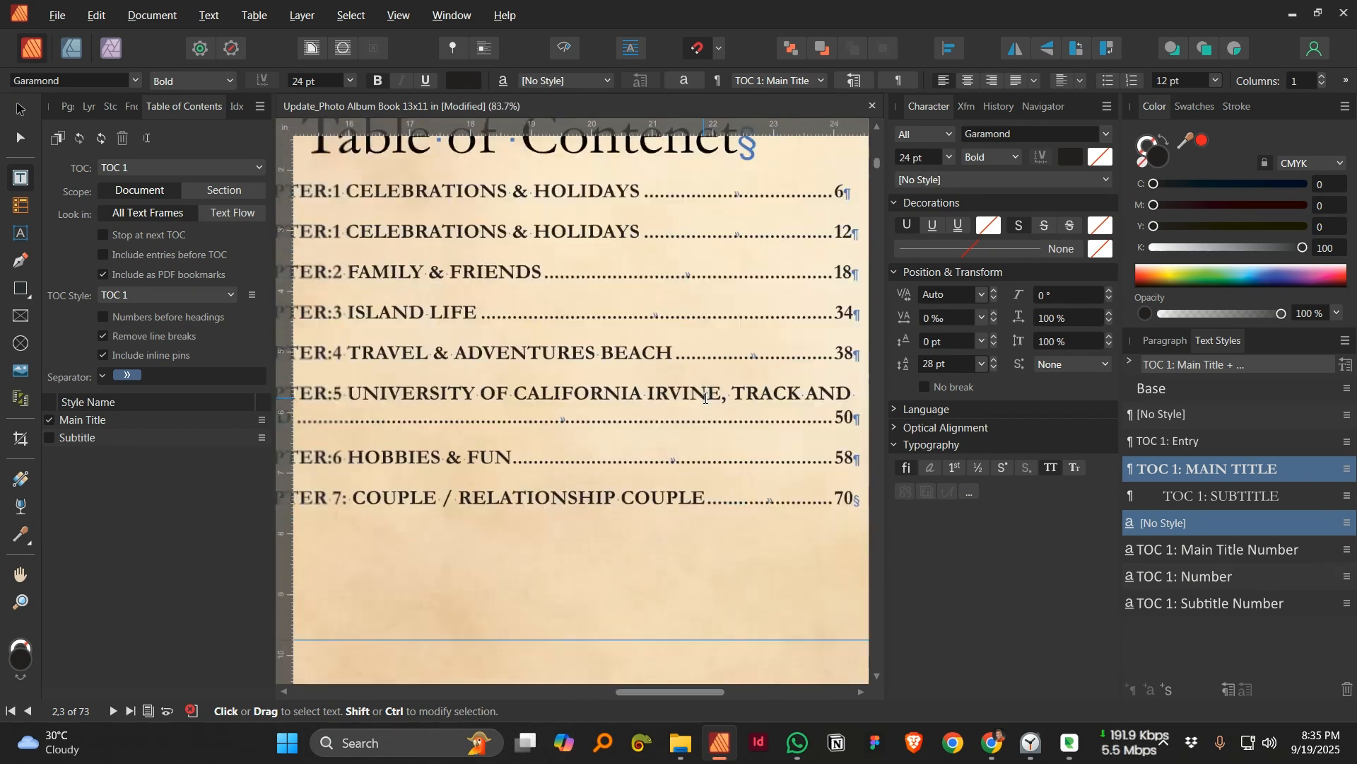
pyautogui.scroll(-1, 705, 398)
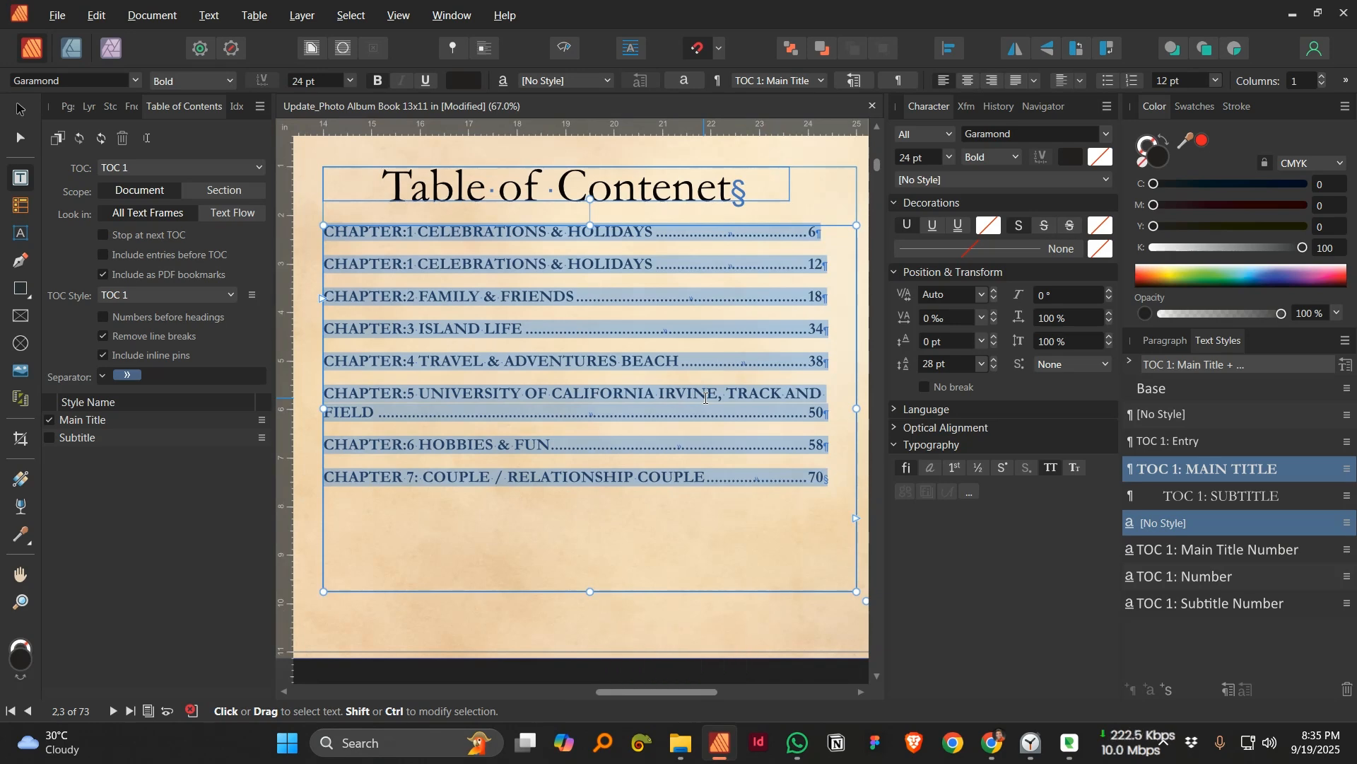
pyautogui.scroll(-1, 705, 398)
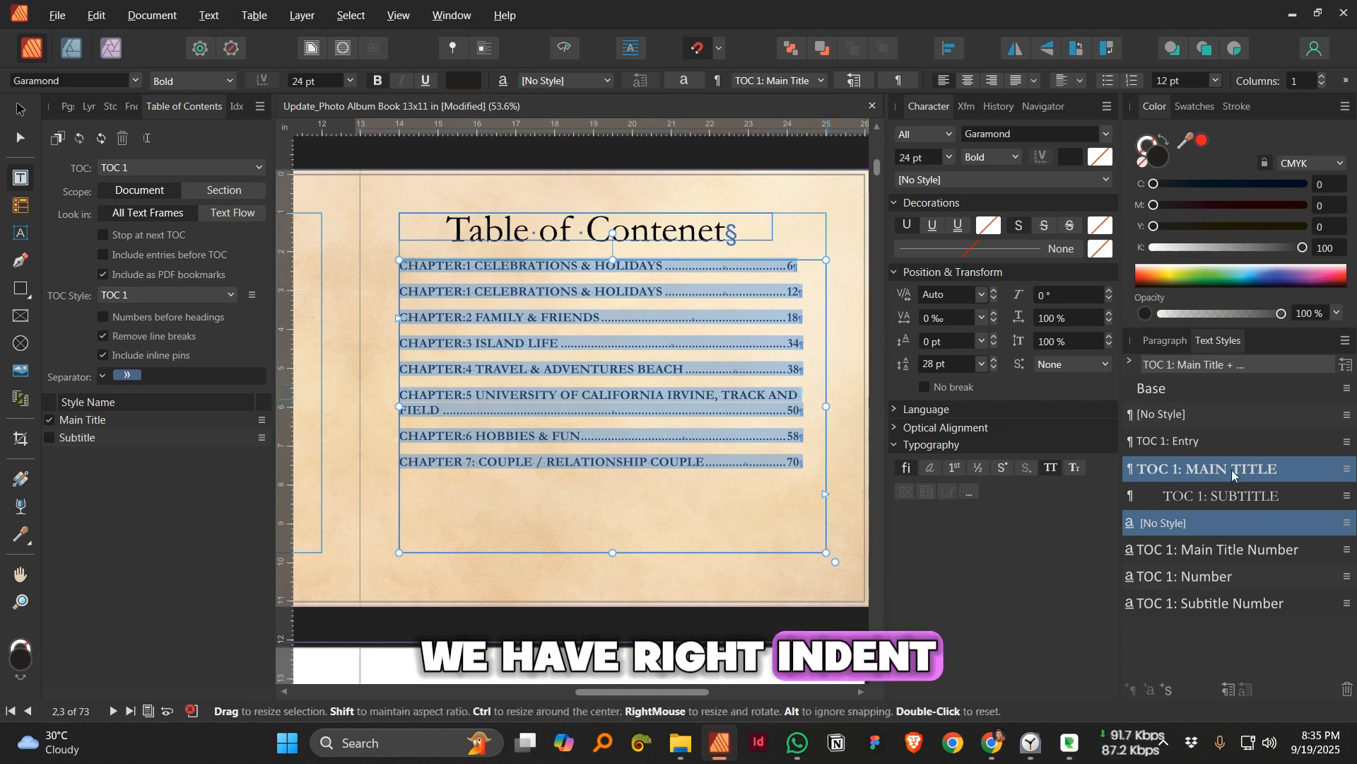
# - Try a from-right tab stop position of 0 in for the TOC 1: Main Title style
pyautogui.click(1347, 470)
pyautogui.click(1052, 366)
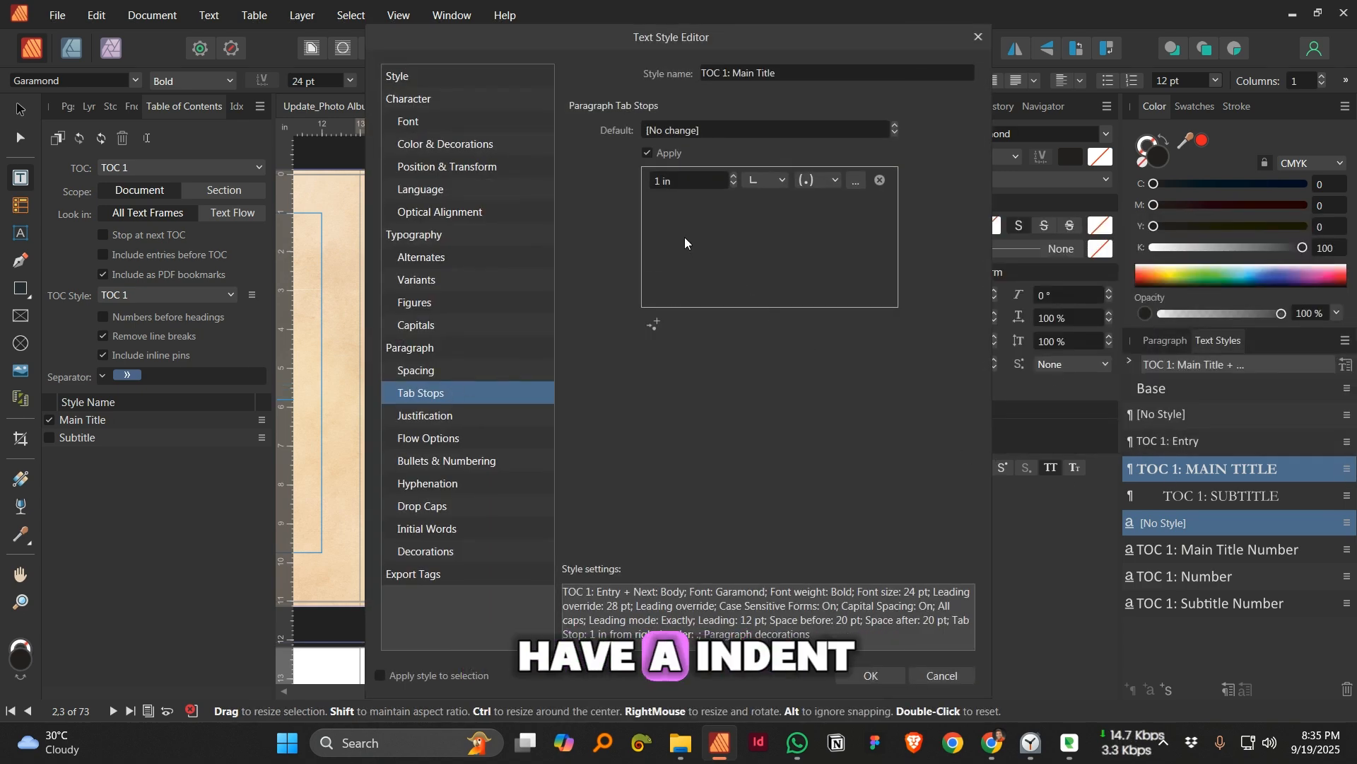
pyautogui.click(732, 186)
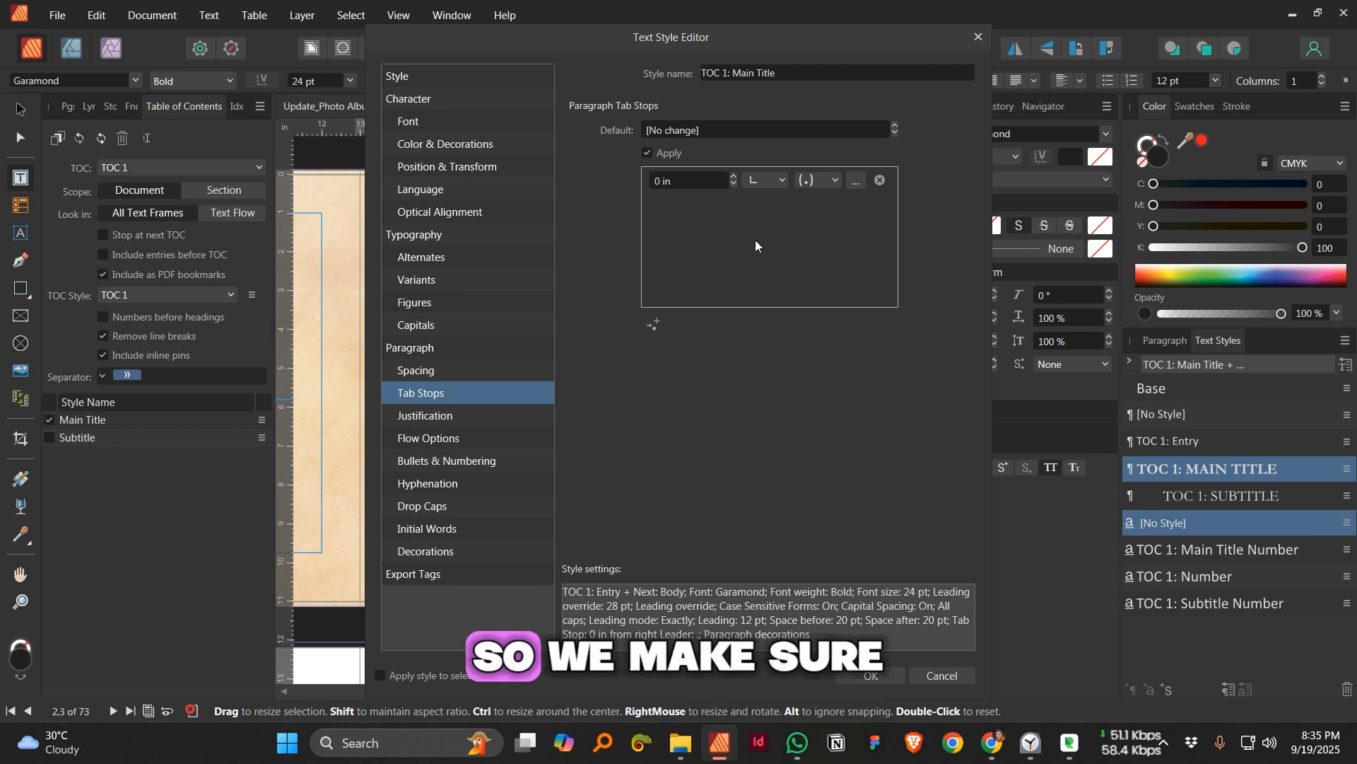
pyautogui.click(876, 677)
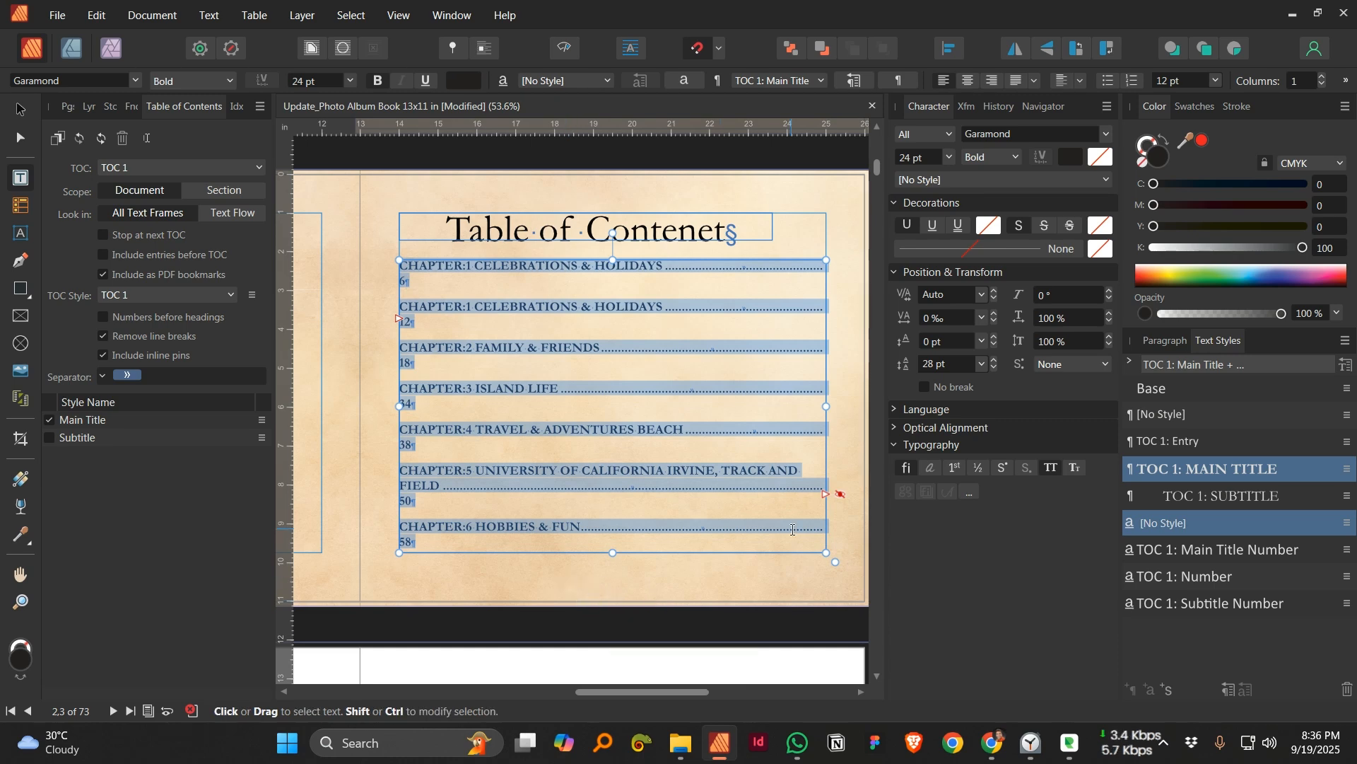
# - Set the from-right tab stop position of the TOC 1: Main Title style to 0.5 in
pyautogui.click(1347, 469)
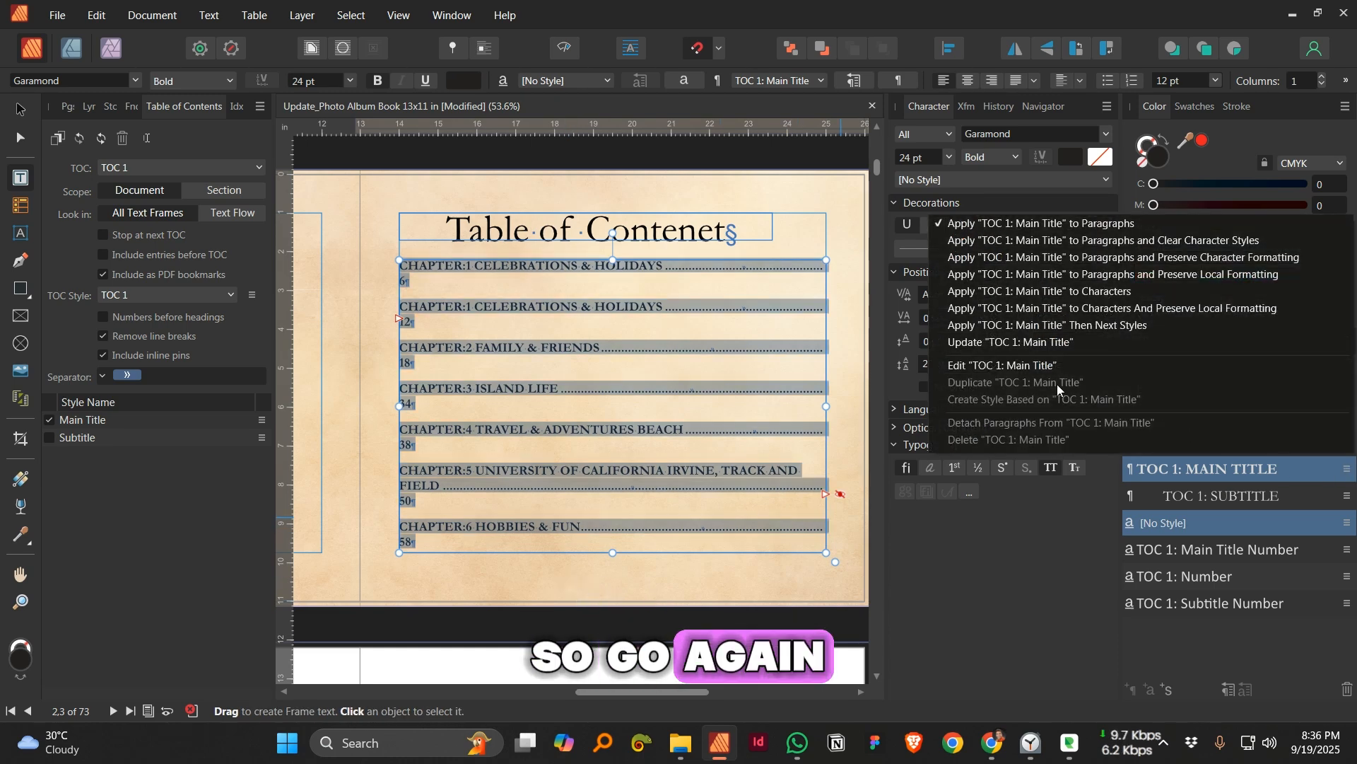
pyautogui.click(1038, 367)
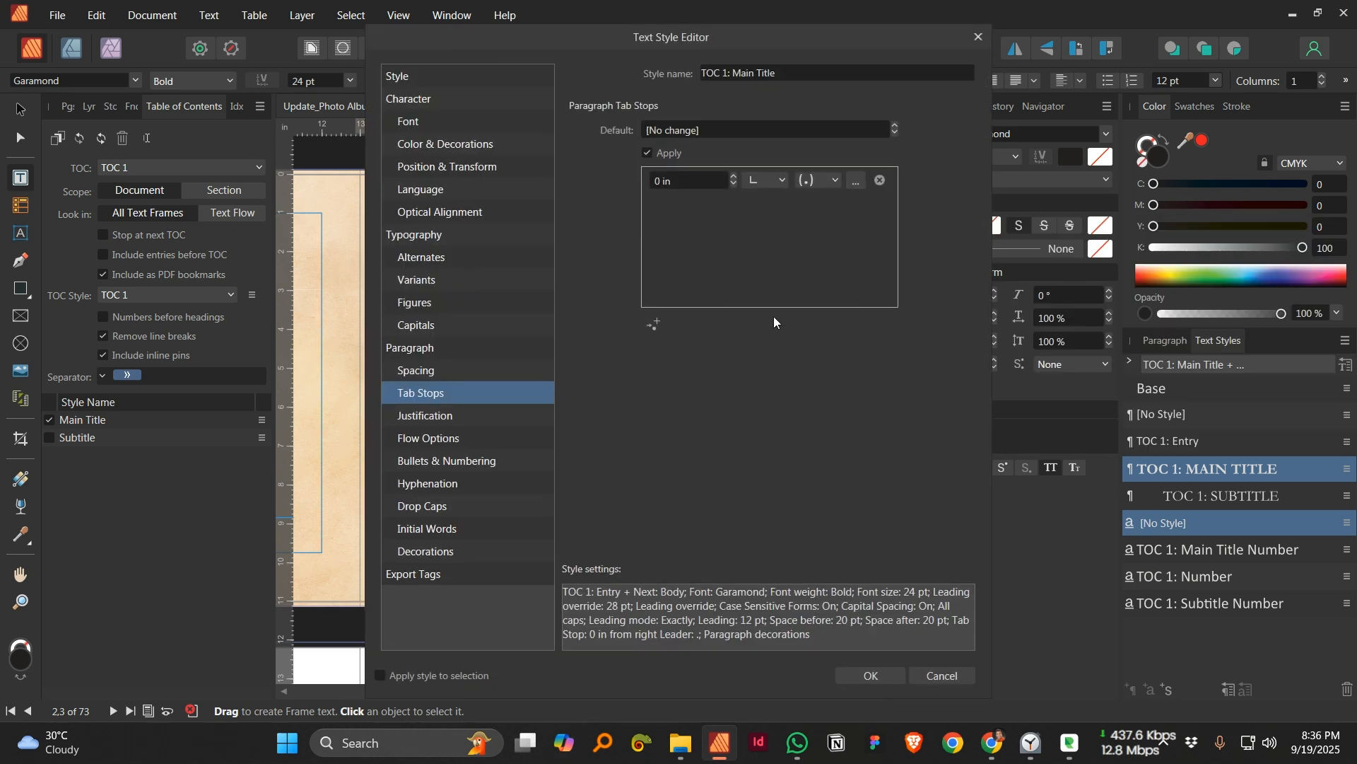
pyautogui.click(718, 184)
pyautogui.write('.5')
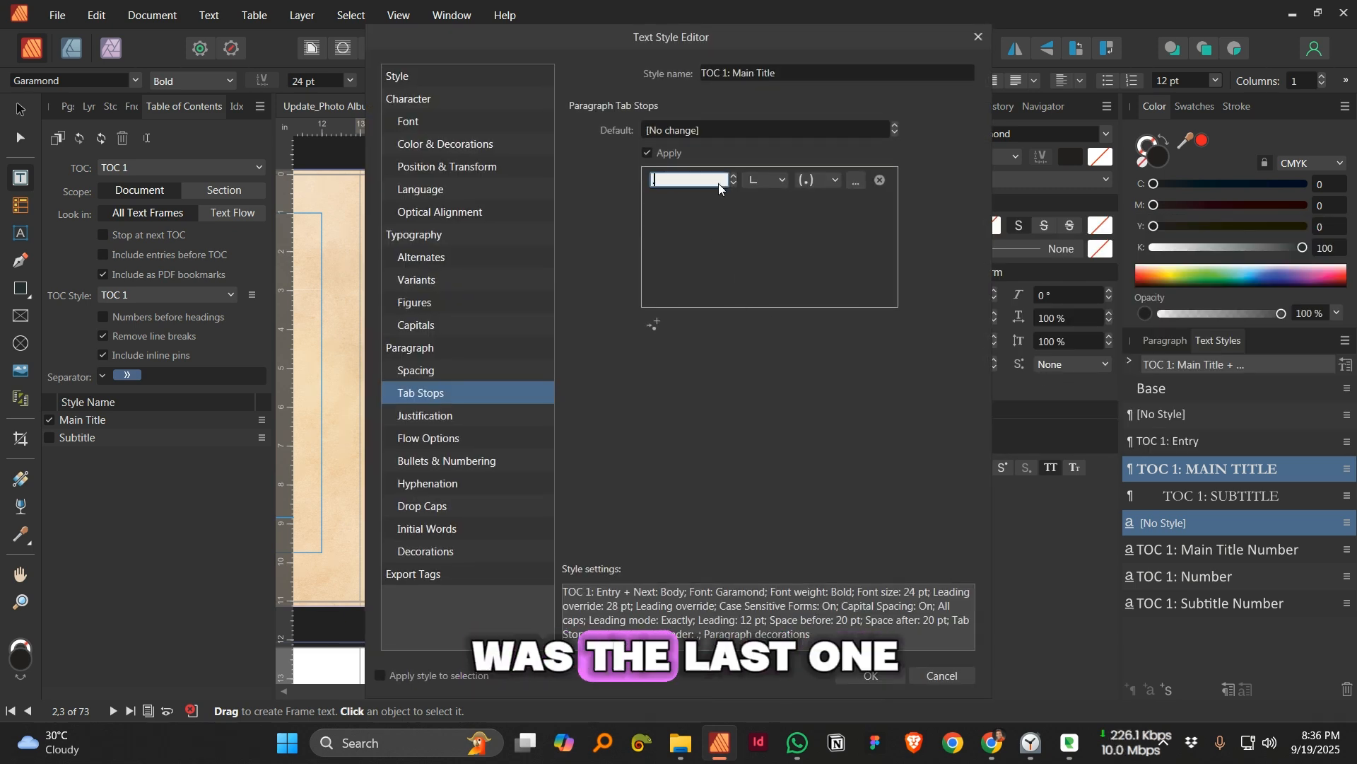
pyautogui.press('Return')
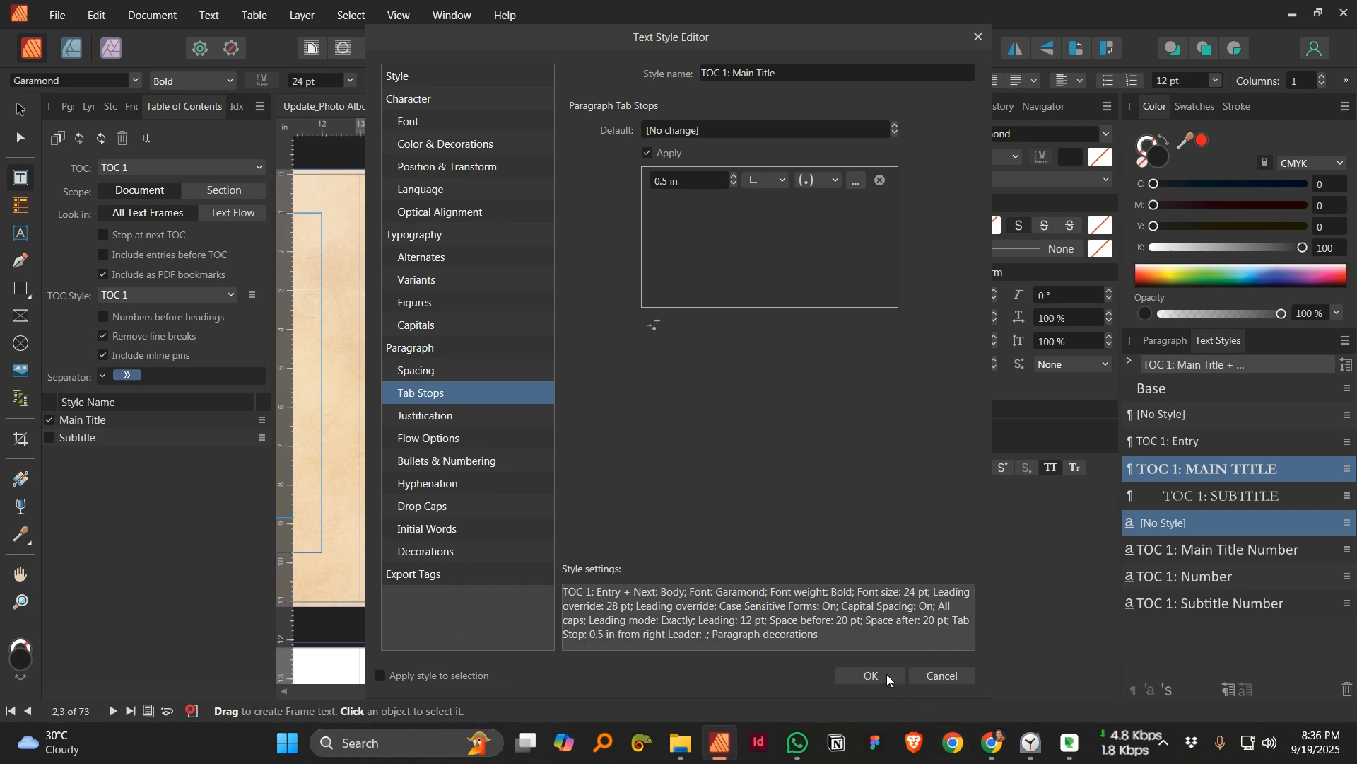
pyautogui.click(887, 673)
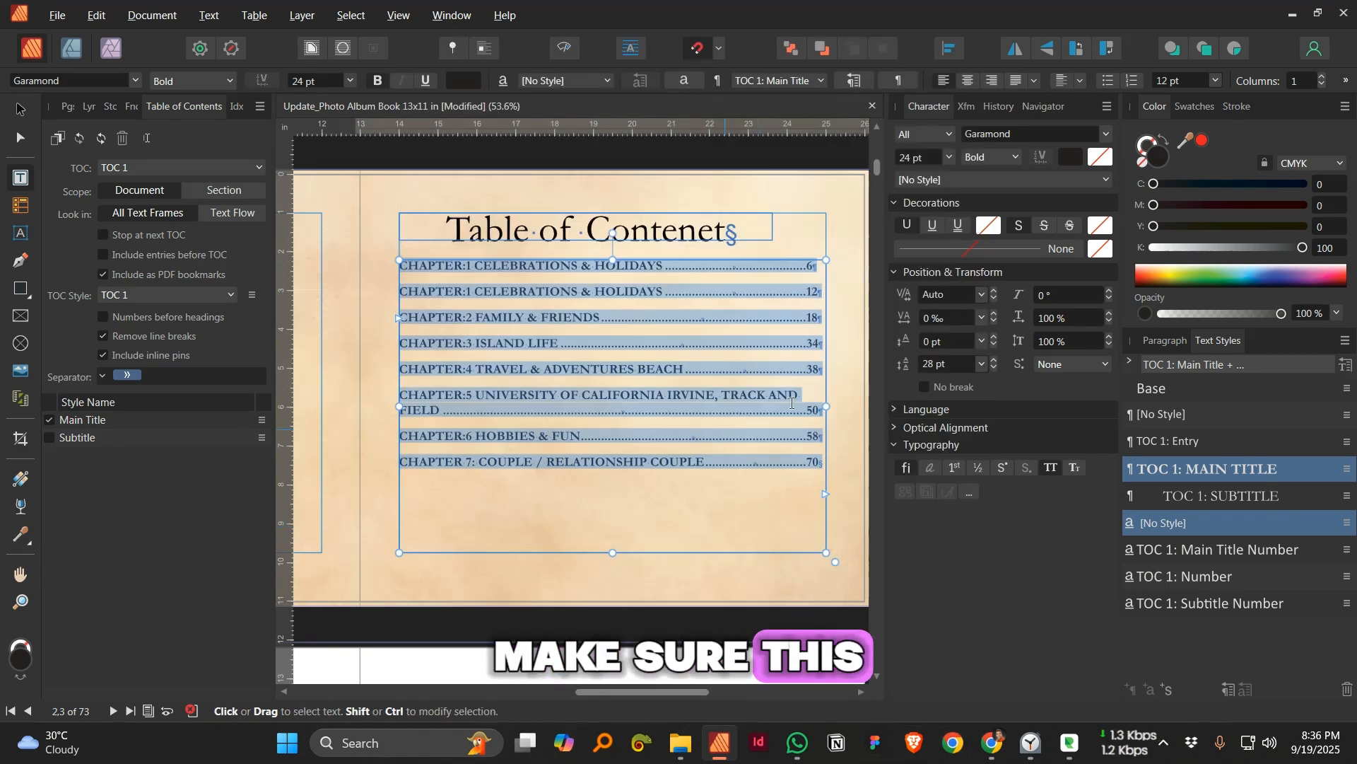
# - Check the finished table of contents for page number alignment, dot leaders and fit within the text frame
pyautogui.scroll(5, 844, 378)
pyautogui.scroll(5, 789, 445)
pyautogui.scroll(-11, 789, 445)
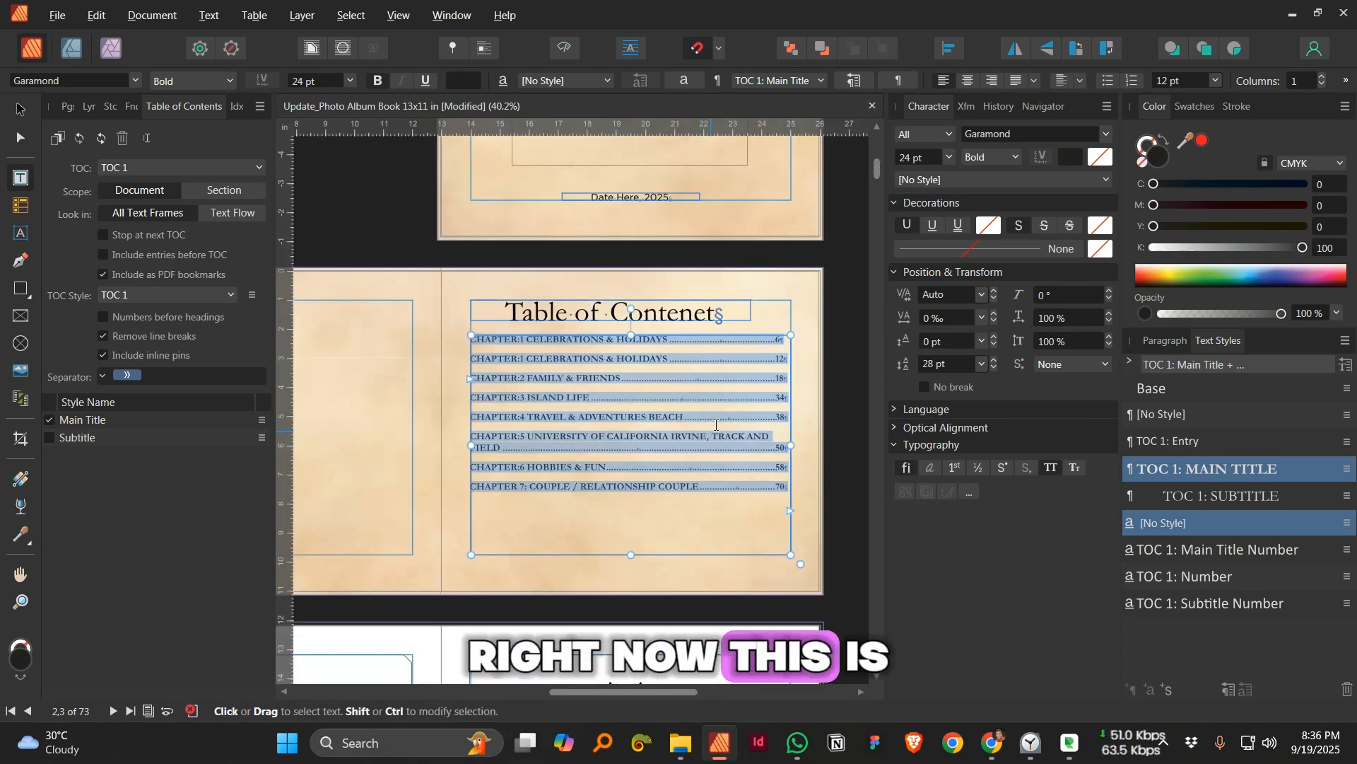
pyautogui.scroll(1, 716, 418)
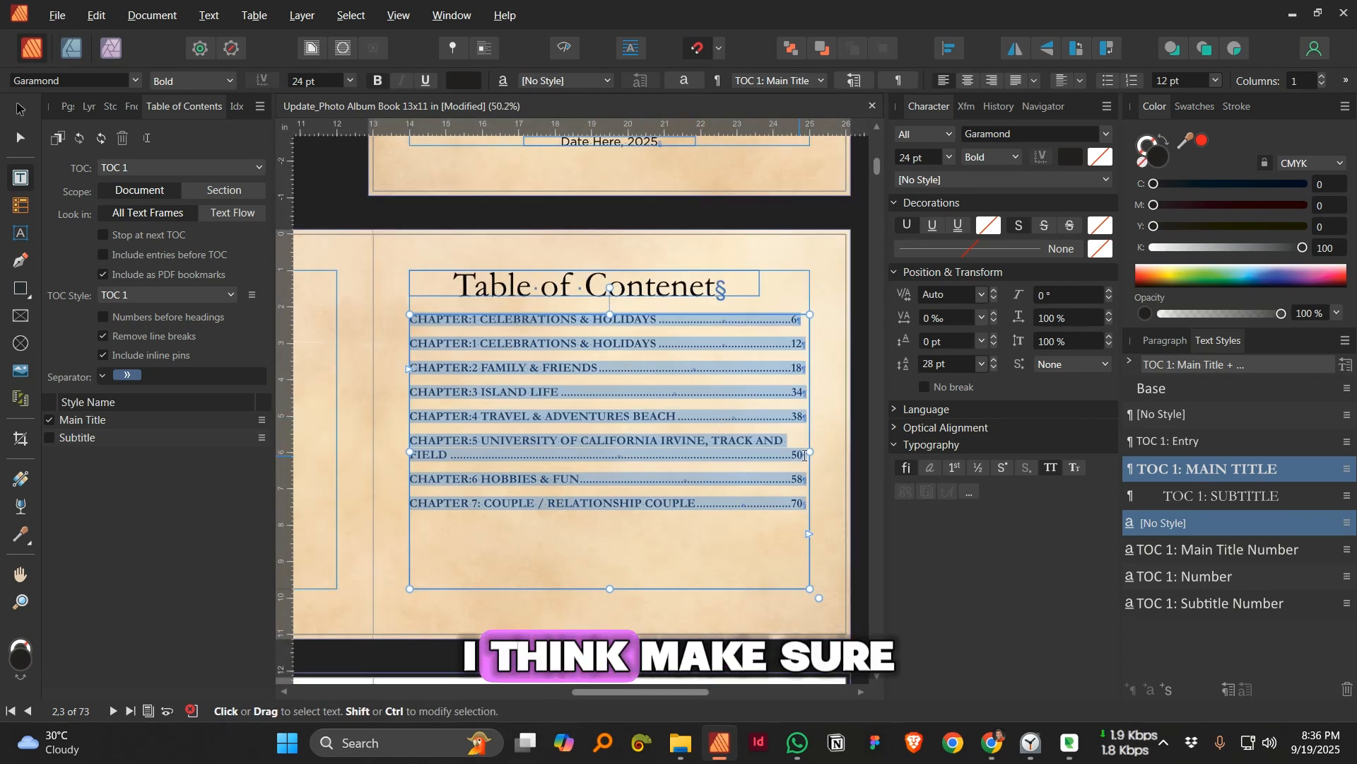
pyautogui.moveTo(805, 456)
pyautogui.mouseDown()
pyautogui.moveTo(662, 447)
pyautogui.moveTo(811, 451)
pyautogui.mouseUp()
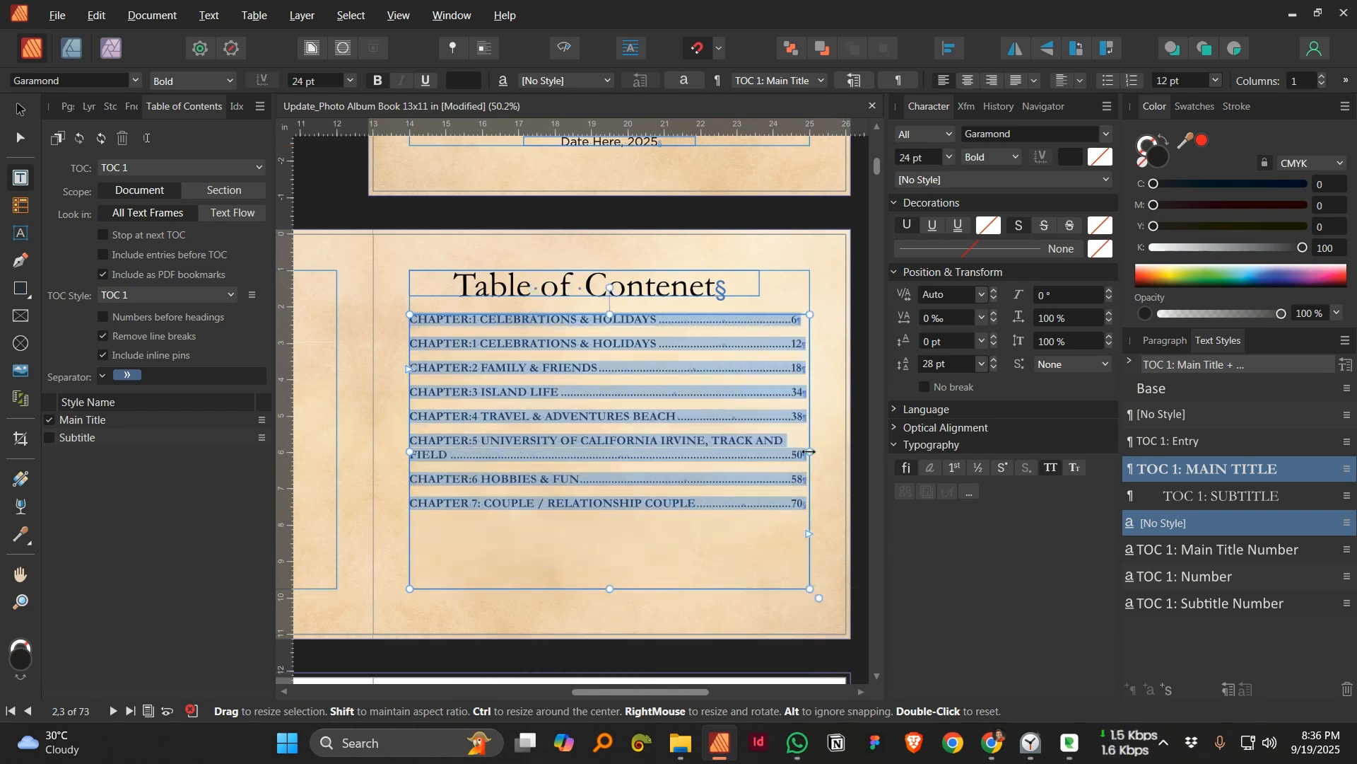
pyautogui.scroll(4, 742, 453)
pyautogui.scroll(-3, 743, 454)
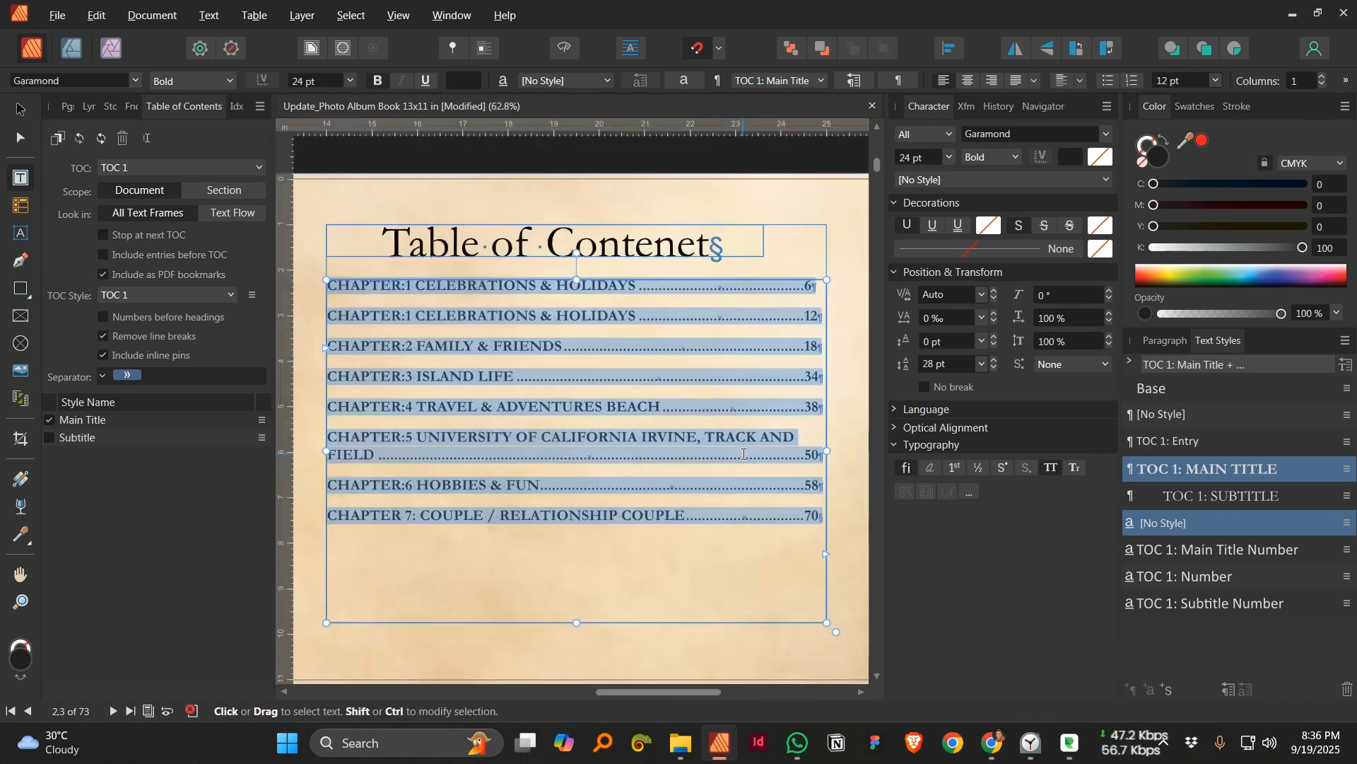
pyautogui.scroll(2, 617, 443)
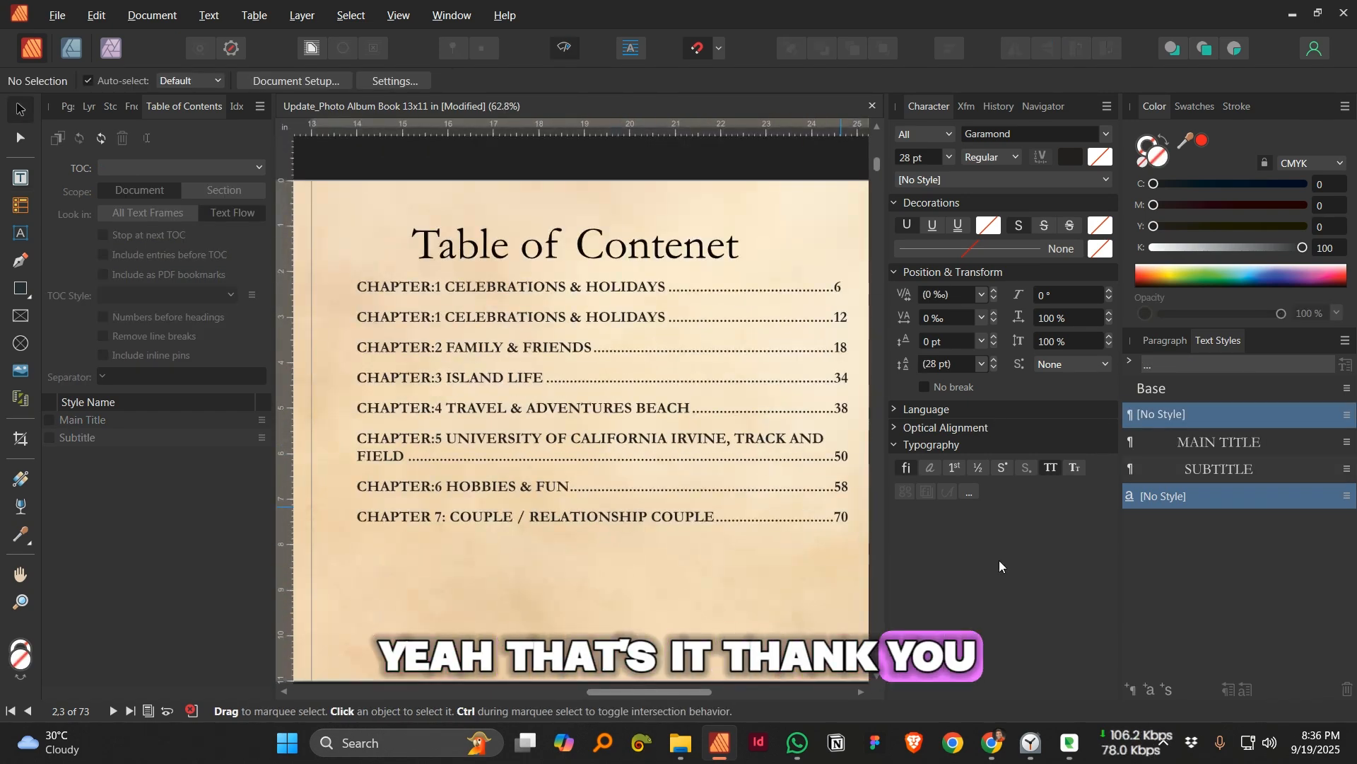